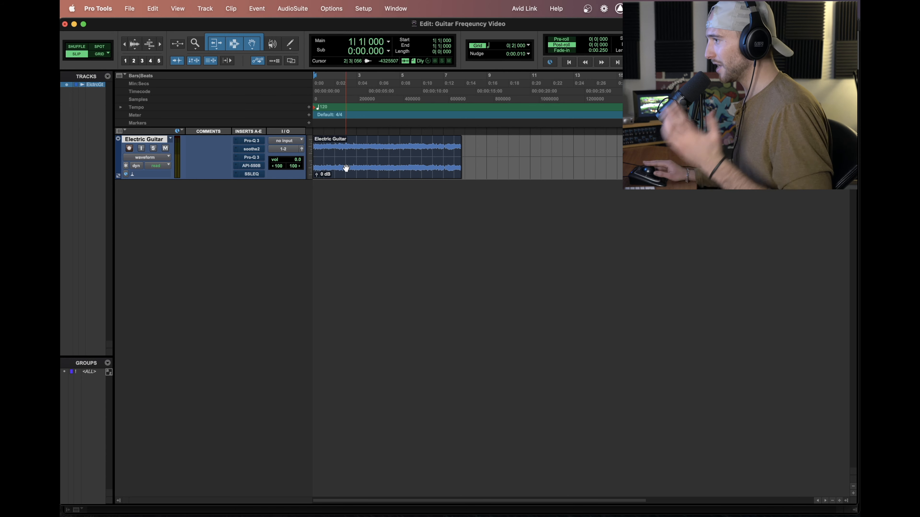
Select the Electric Guitar clip and audition it.
click(346, 167)
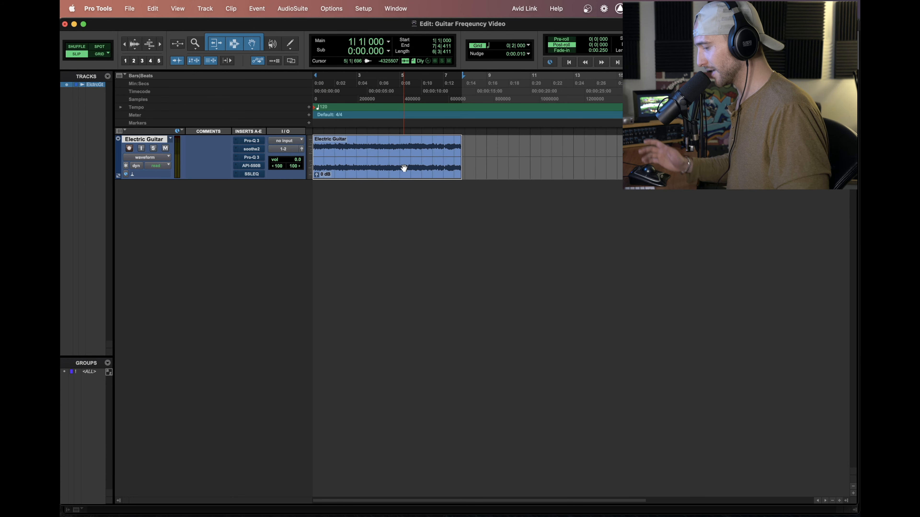
key(space)
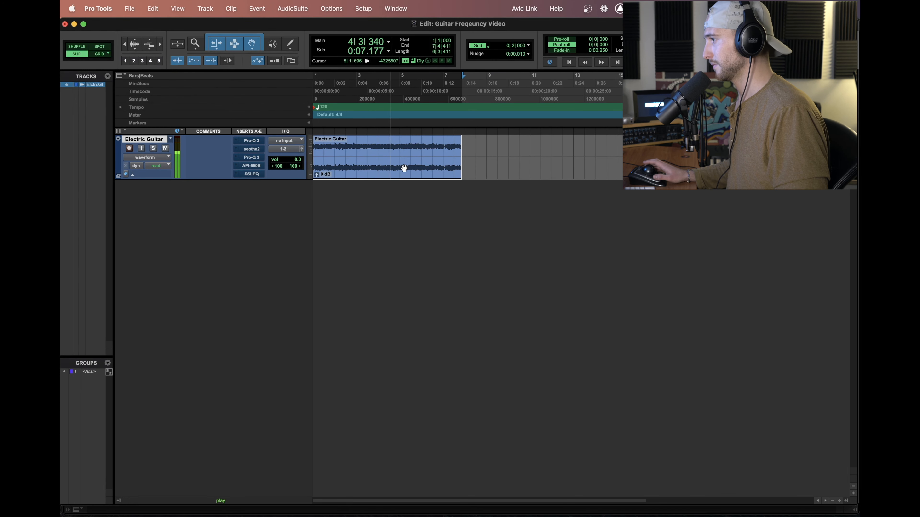
key(space)
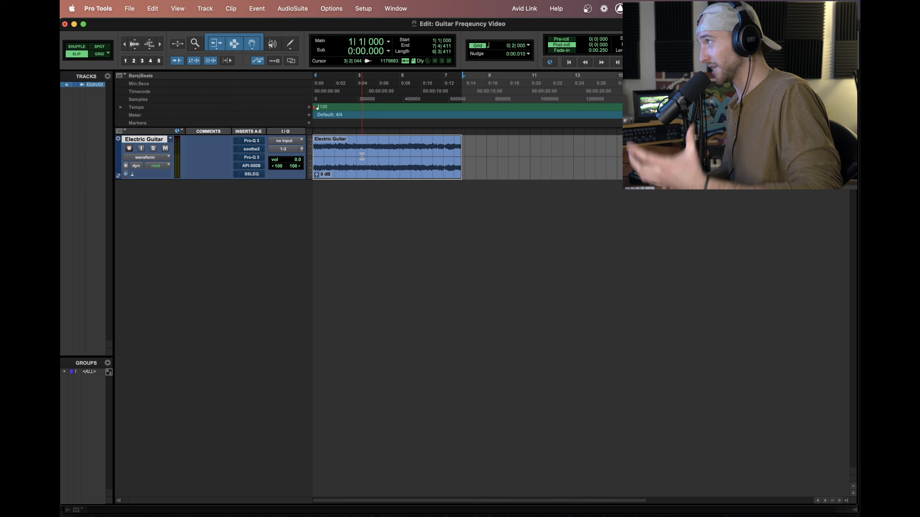
Open the first Pro-Q 3 on the Electric Guitar track and solo-sweep the purple band up to about 1253 Hz during playback.
click(259, 141)
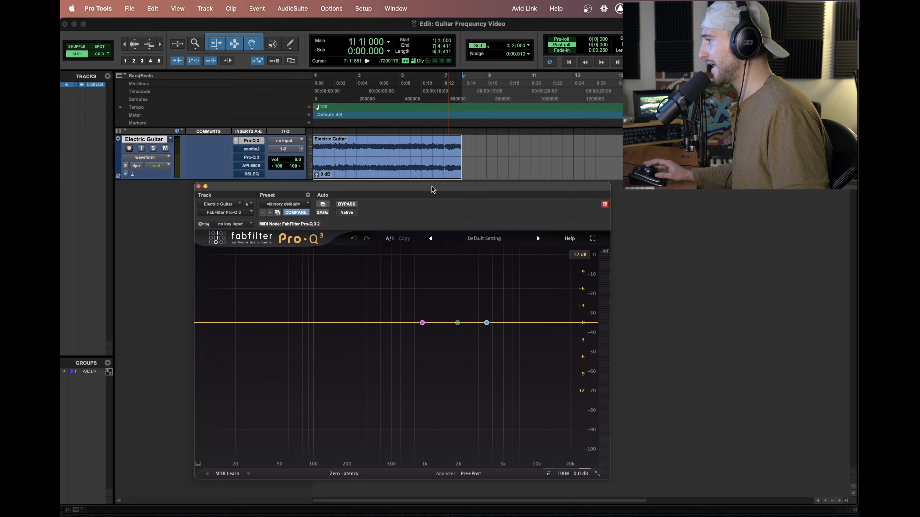
drag(433, 188, 478, 182)
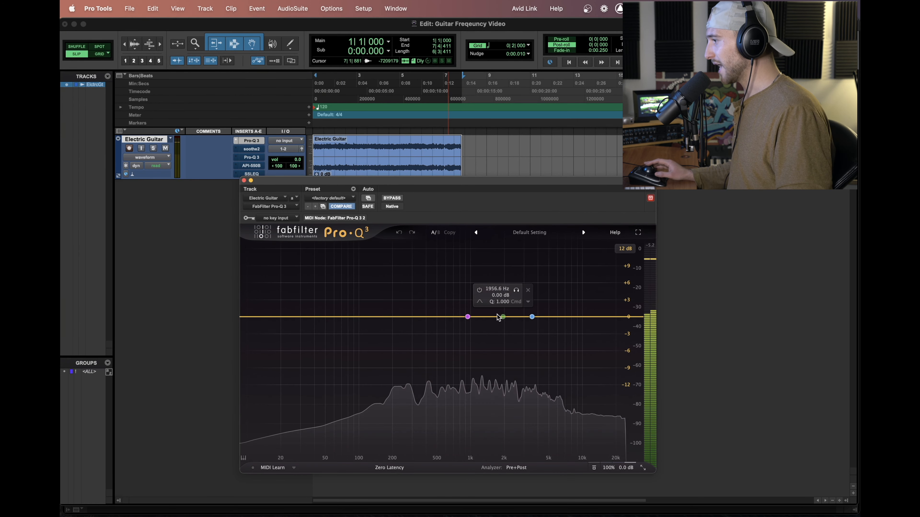
click(467, 317)
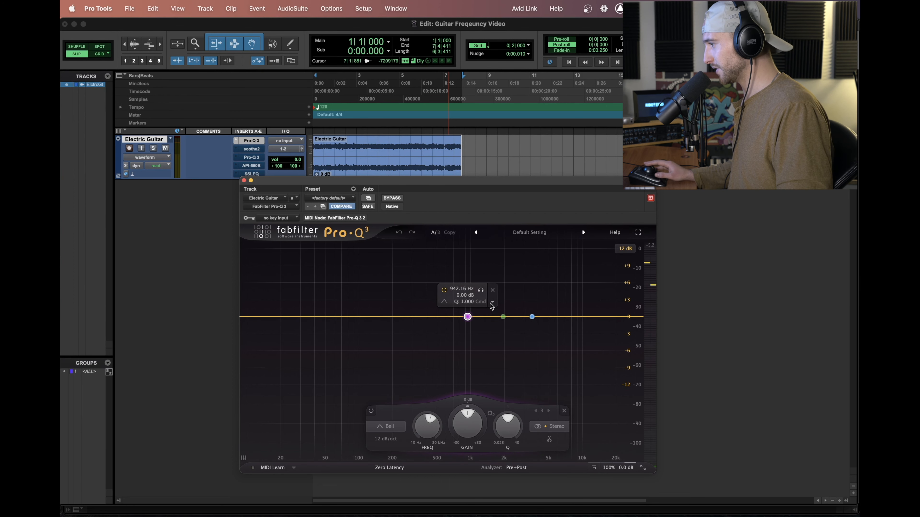
mouse_move(482, 296)
mouse_down()
mouse_move(547, 294)
mouse_move(490, 294)
mouse_up()
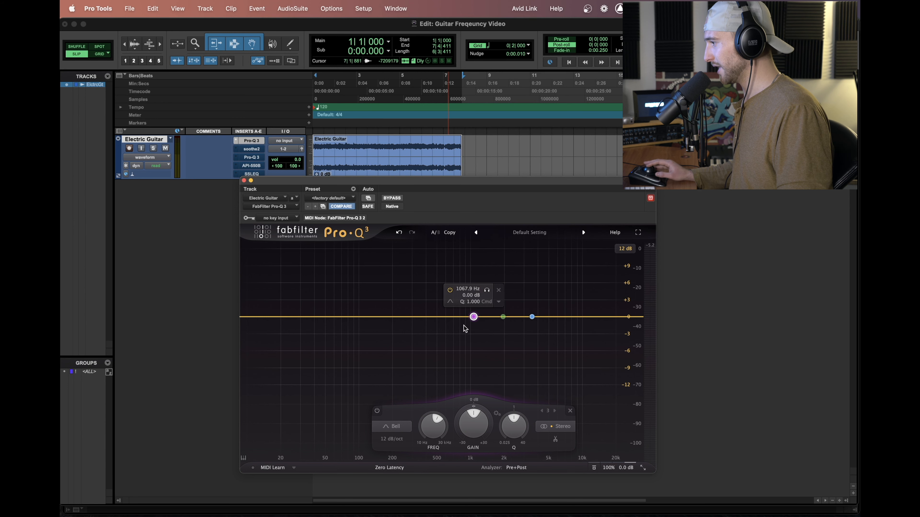
key(space)
mouse_move(486, 290)
mouse_down()
mouse_move(565, 289)
mouse_move(493, 286)
mouse_up()
key(space)
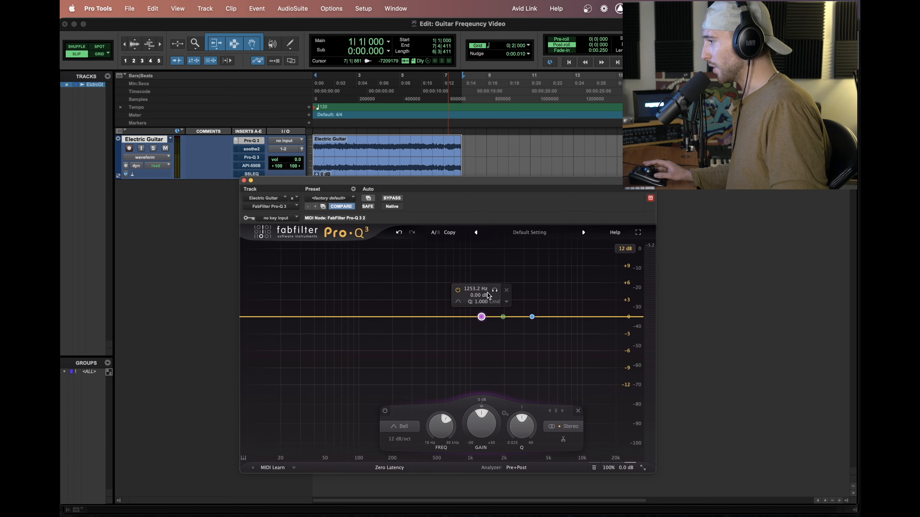
Audition the purple band in solo in short playbacks while sweeping its frequency up to about 2351 Hz.
click(496, 292)
key(space)
drag(497, 295, 506, 296)
key(space)
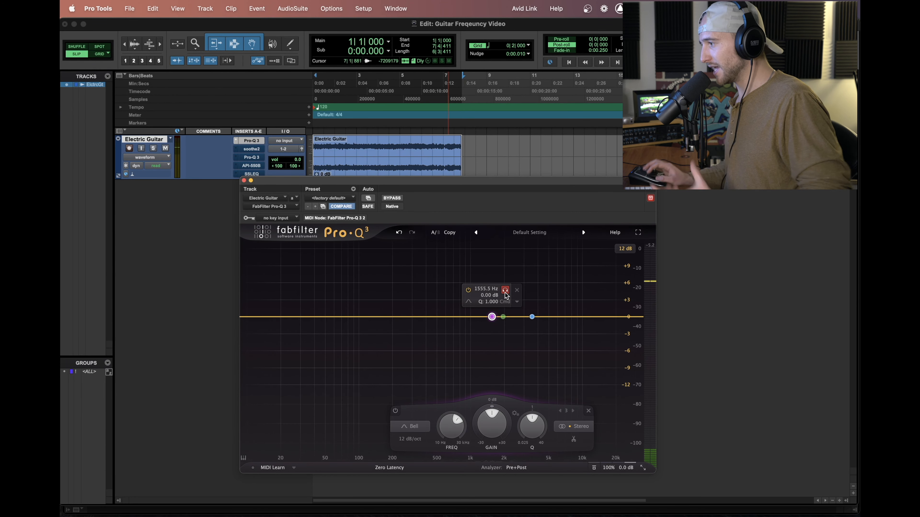
drag(506, 295, 523, 289)
key(space)
key(space)
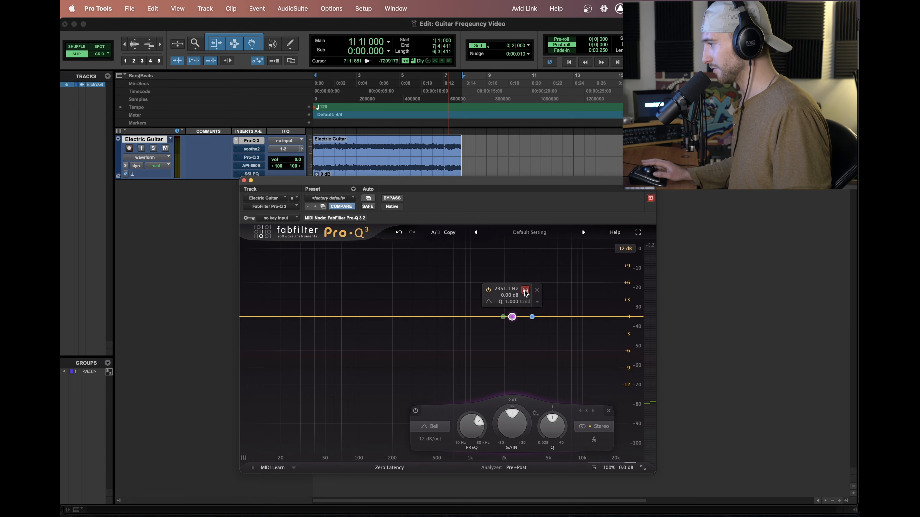
Solo-listen to the purple band during playback while sweeping its frequency up to about 2845 Hz.
click(525, 292)
key(space)
mouse_move(525, 291)
mouse_down()
mouse_move(548, 290)
mouse_move(529, 290)
mouse_move(537, 289)
mouse_up()
key(space)
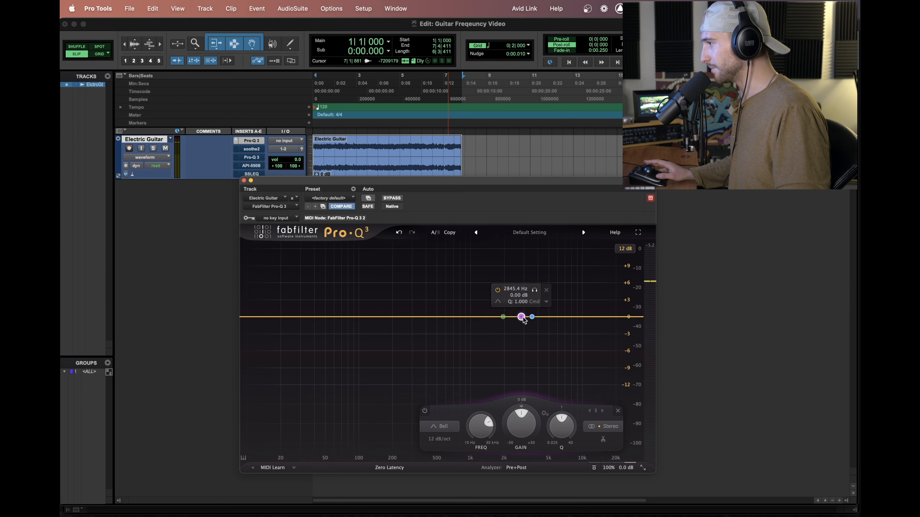
During playback, move the purple band to about 2695 Hz with a gain of about -0.36 dB and disable it.
key(space)
mouse_move(523, 320)
mouse_down()
mouse_move(523, 279)
mouse_move(525, 348)
mouse_move(525, 287)
mouse_move(539, 286)
mouse_move(492, 287)
mouse_move(531, 289)
mouse_move(521, 290)
mouse_move(519, 319)
mouse_up()
double_click(519, 319)
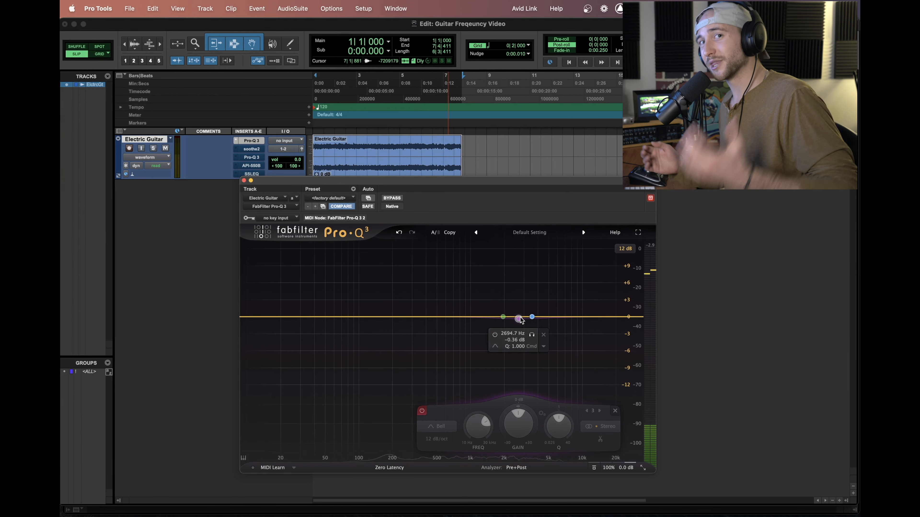
Add a bell cut in the low mids of the empty EQ and ease it to a very slight dip near 200 Hz.
drag(456, 183, 455, 195)
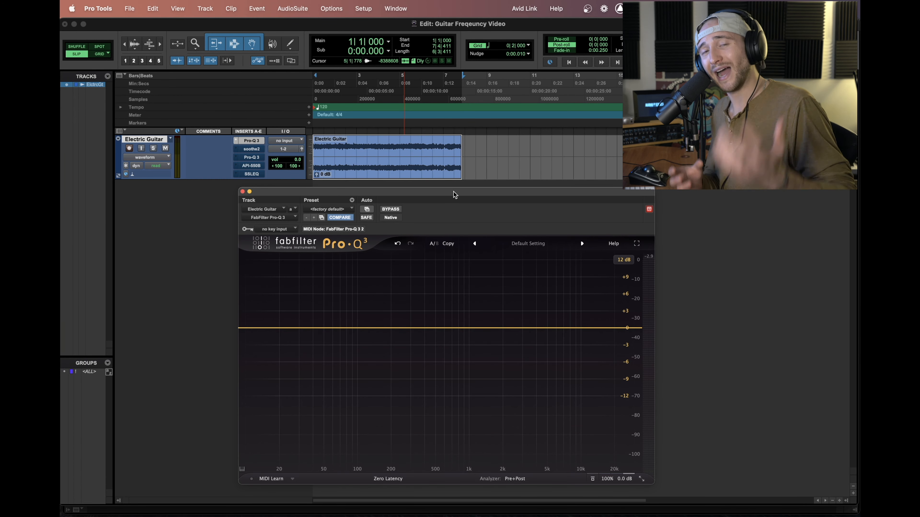
drag(455, 195, 471, 145)
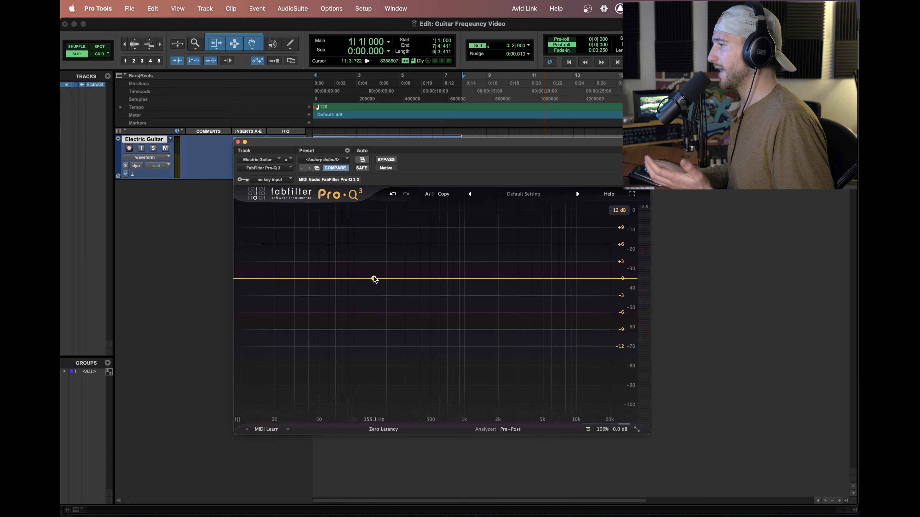
drag(375, 278, 392, 297)
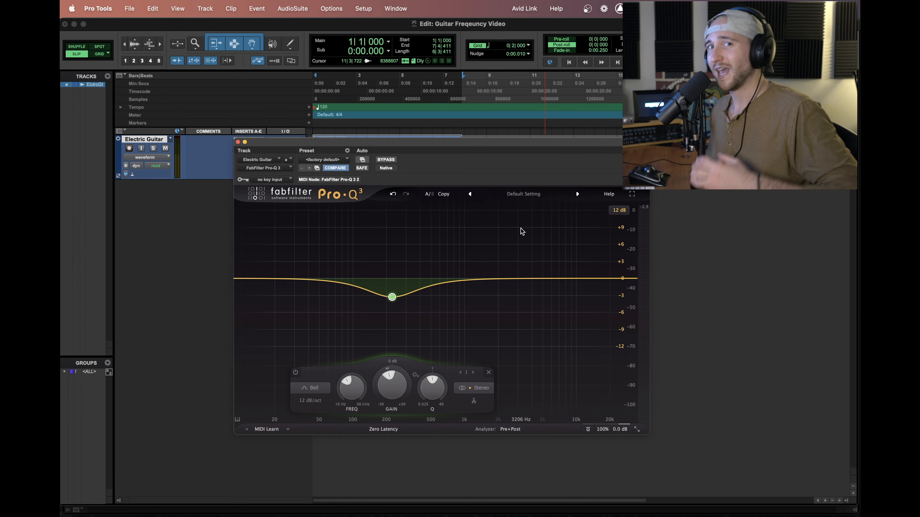
drag(392, 297, 387, 280)
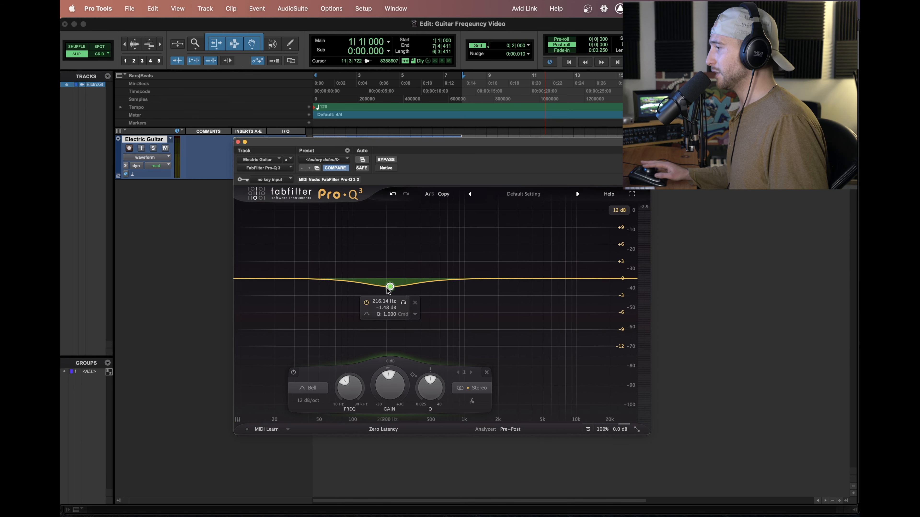
Add a narrow bell cut at about 3100 Hz with -3.68 dB gain and a Q of 26.56, and disable that band.
mouse_move(529, 281)
mouse_down()
mouse_move(516, 245)
mouse_move(498, 282)
mouse_move(544, 273)
mouse_move(532, 274)
mouse_move(526, 294)
mouse_up()
scroll(518, 253, up, 8)
scroll(521, 298, up, 3)
drag(525, 298, 520, 298)
alt+click(519, 298)
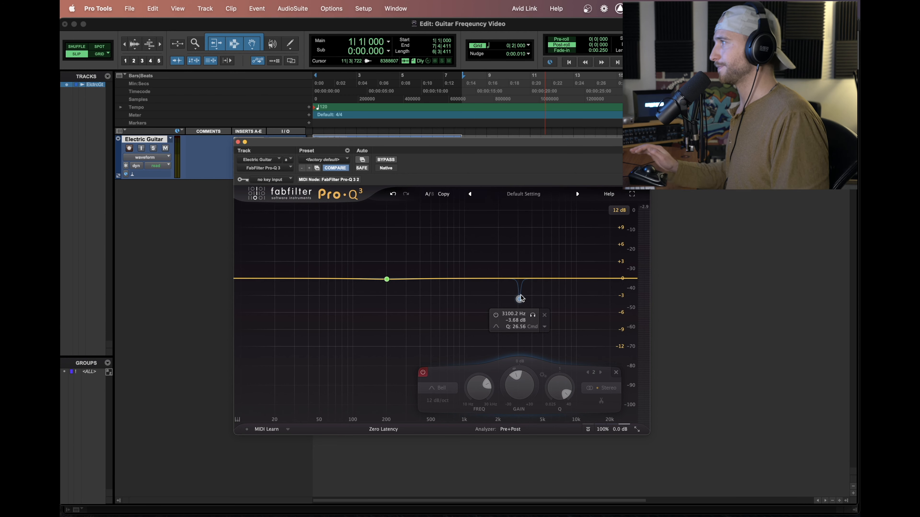
During playback, add a bell band at about 1773 Hz and solo-sweep it to about 2358 Hz with a Q of about 4.07.
drag(447, 145, 443, 176)
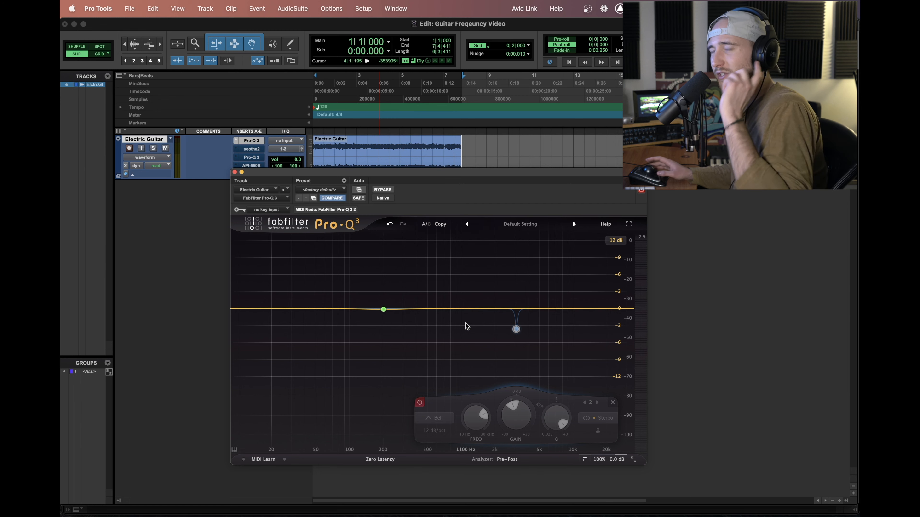
key(space)
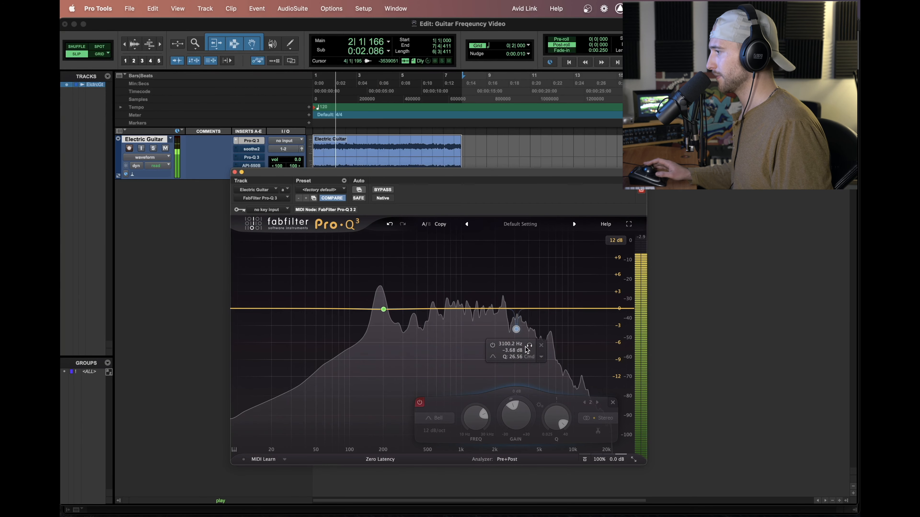
click(489, 309)
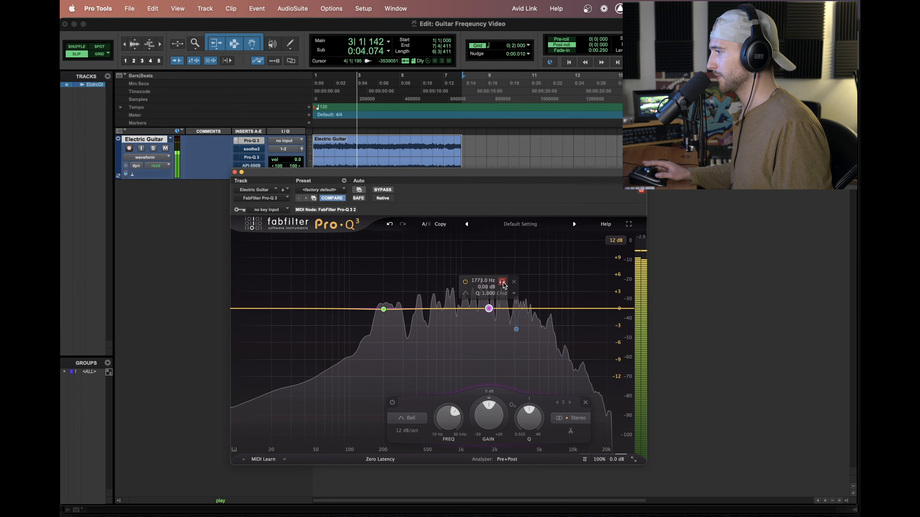
drag(502, 281, 516, 305)
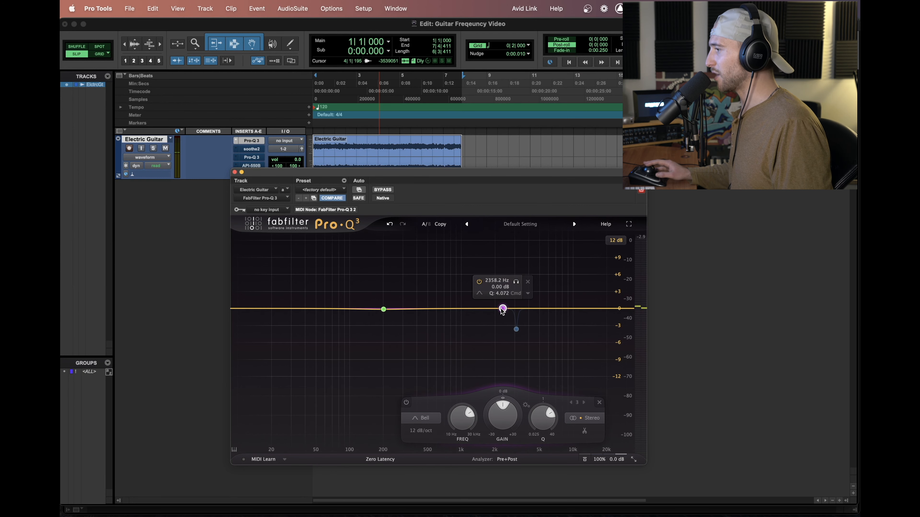
Solo-sweep the new band during playback and turn it into a notch at about 3148 Hz, -3.80 dB, Q 23.01.
key(space)
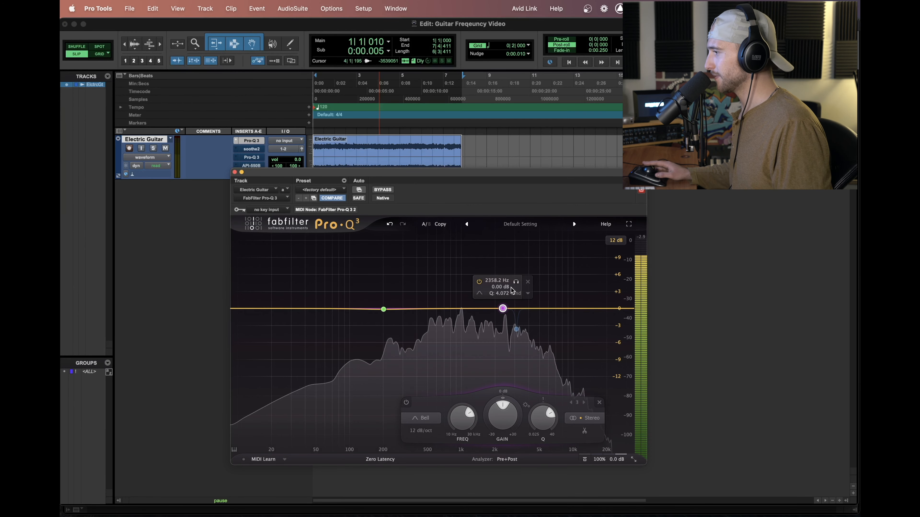
click(515, 282)
drag(515, 282, 520, 330)
scroll(505, 338, up, 5)
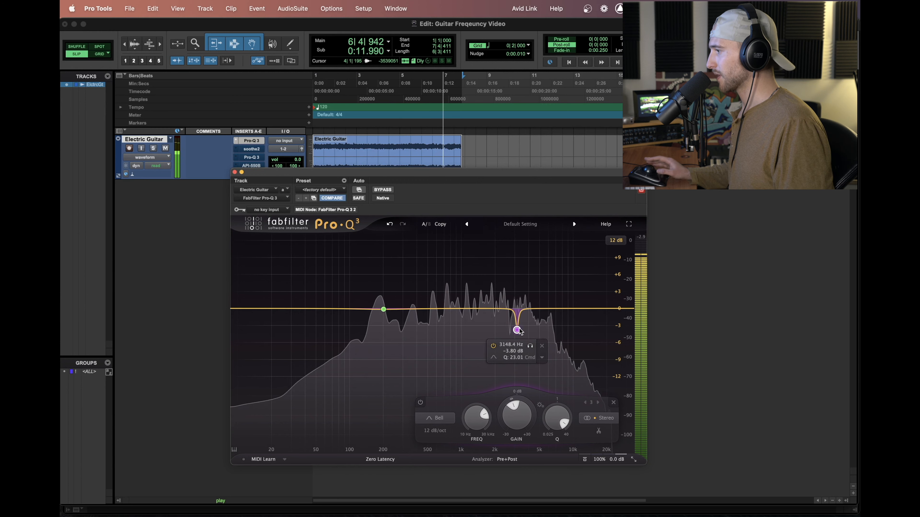
key(space)
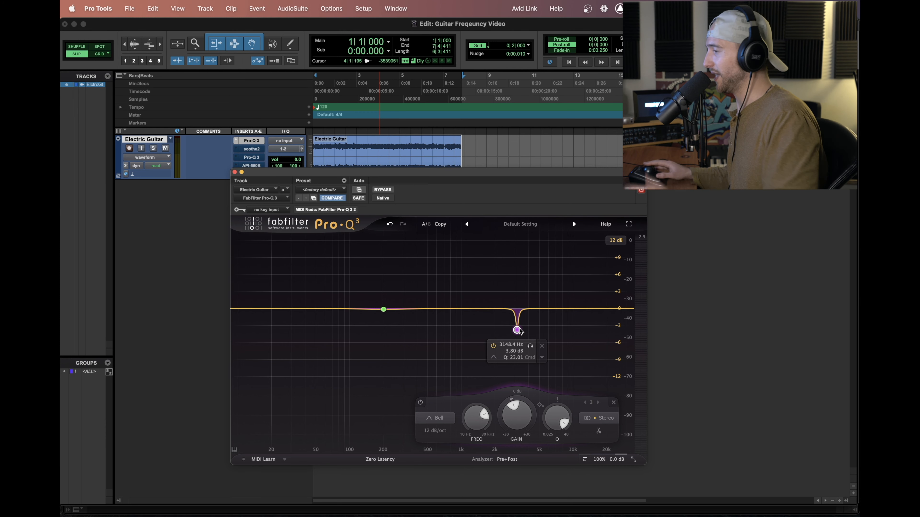
Move the purple notch down in frequency to about 2.5 kHz while the guitar plays.
drag(517, 331, 514, 323)
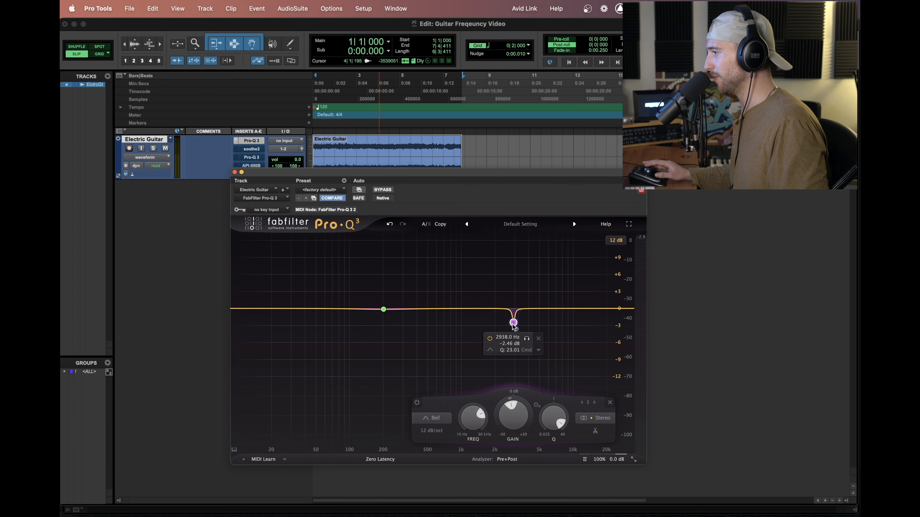
key(space)
mouse_move(514, 323)
mouse_down()
mouse_move(530, 348)
mouse_move(499, 327)
mouse_up()
Re-enable the blue notch near 3.1 kHz and reduce both notches' cuts together, setting the blue one to -2.47 dB.
click(516, 329)
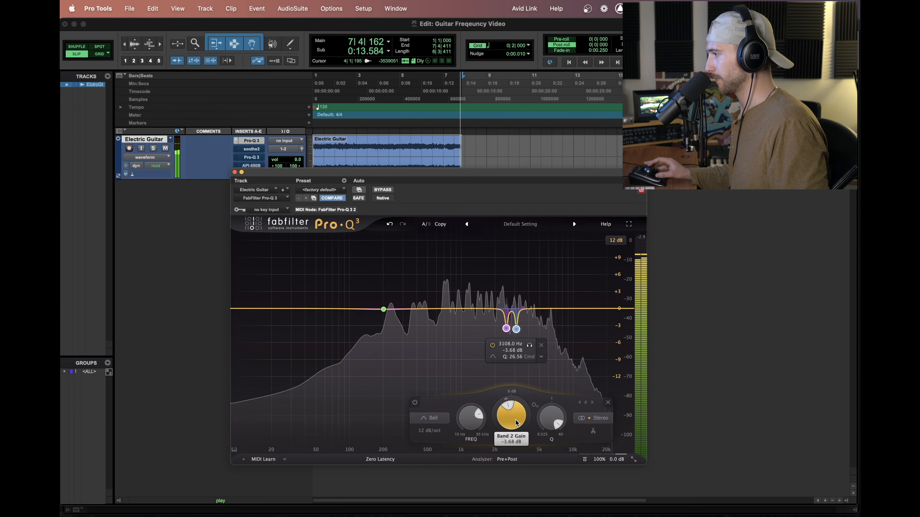
drag(514, 417, 515, 412)
key(space)
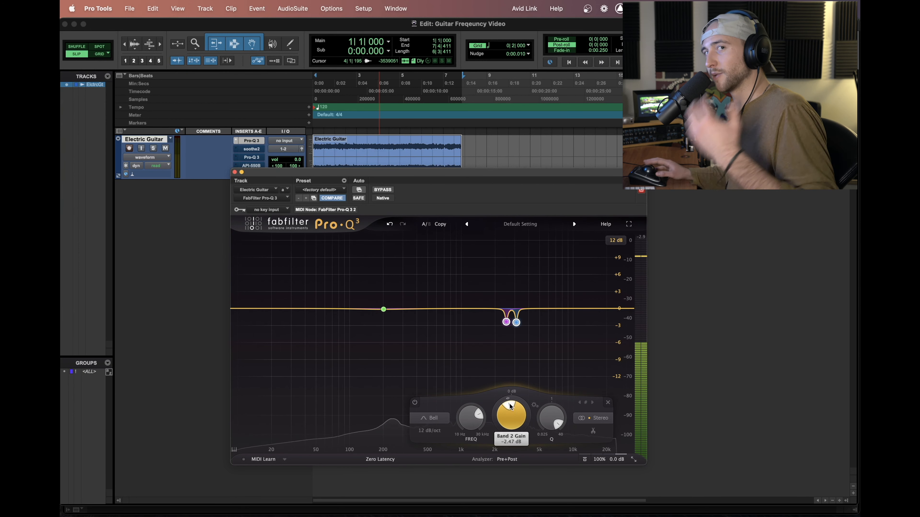
Open soothe2 on the Electric Guitar track and take it out of bypass during playback.
click(256, 149)
drag(530, 175, 541, 157)
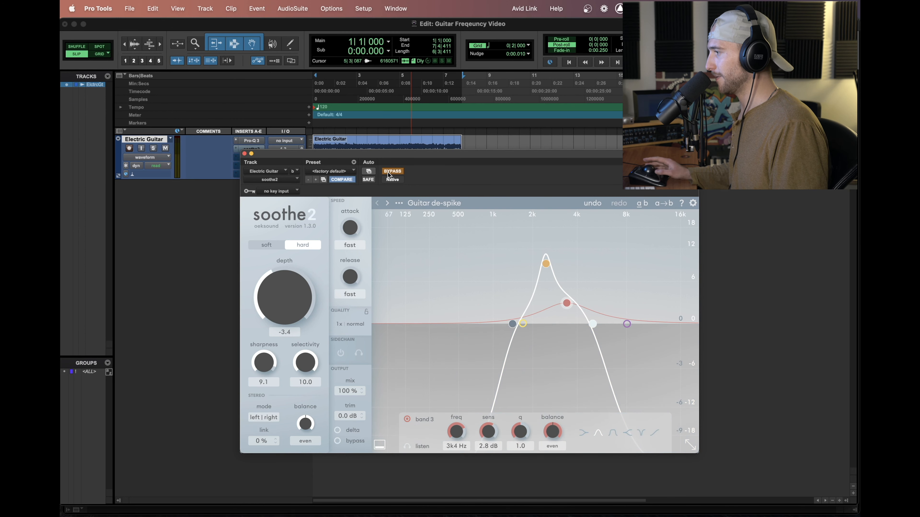
key(space)
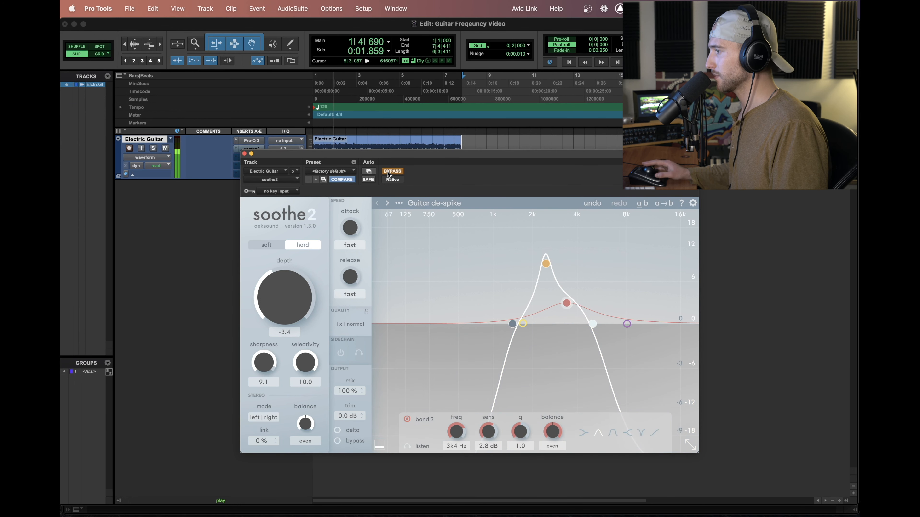
click(391, 172)
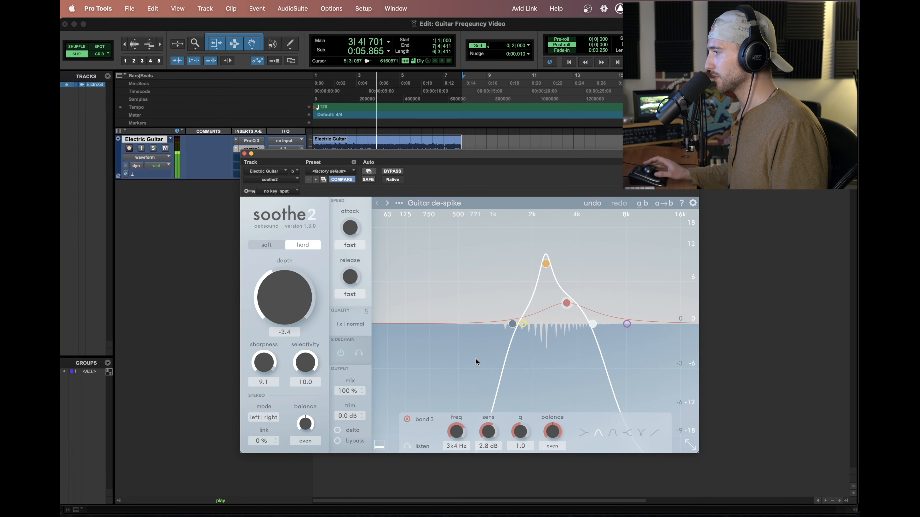
key(space)
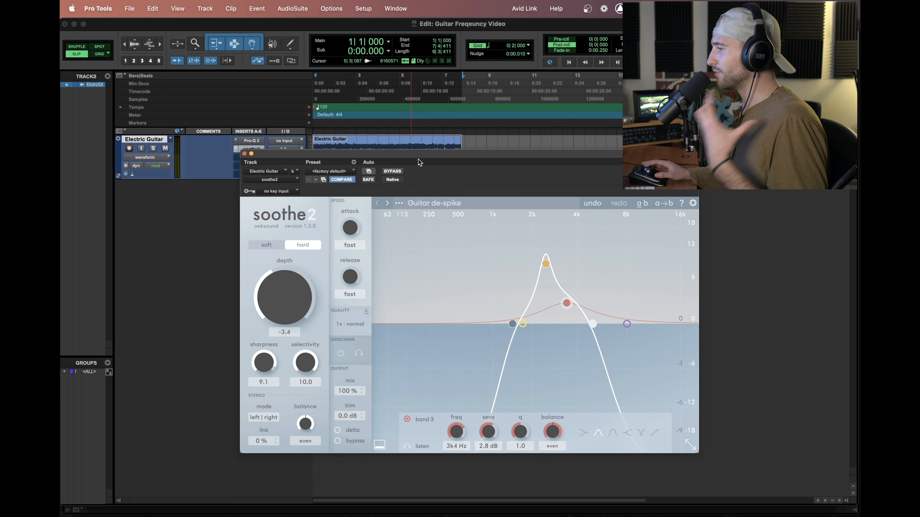
Compare the guitar with soothe2 bypassed and active during playback, and leave soothe2 active.
drag(452, 158, 418, 167)
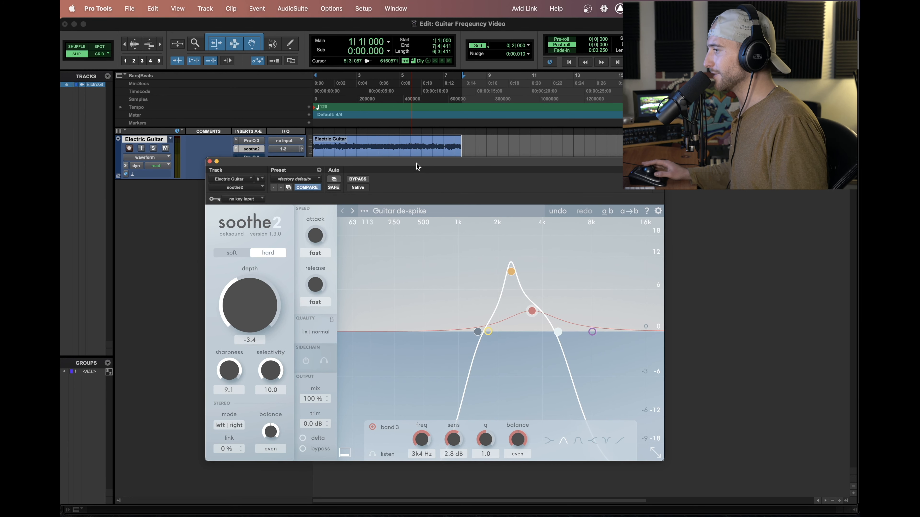
click(365, 181)
key(space)
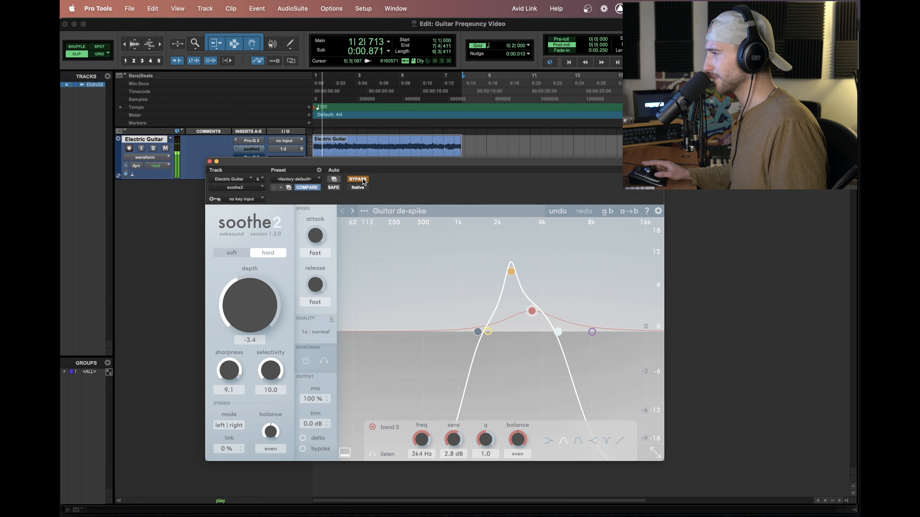
click(365, 179)
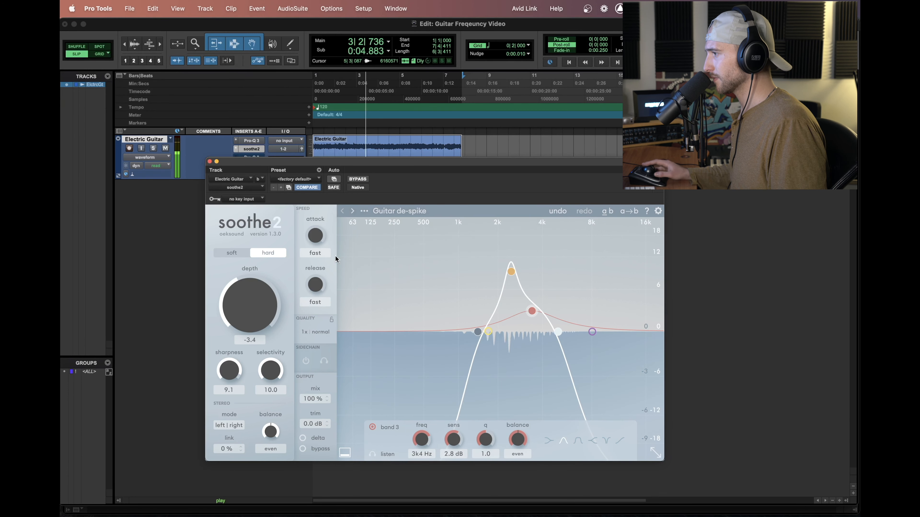
click(363, 180)
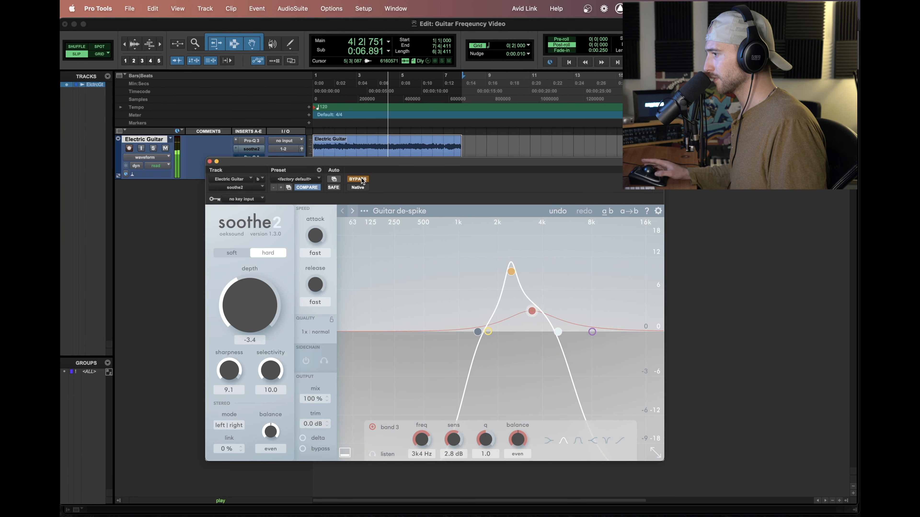
key(space)
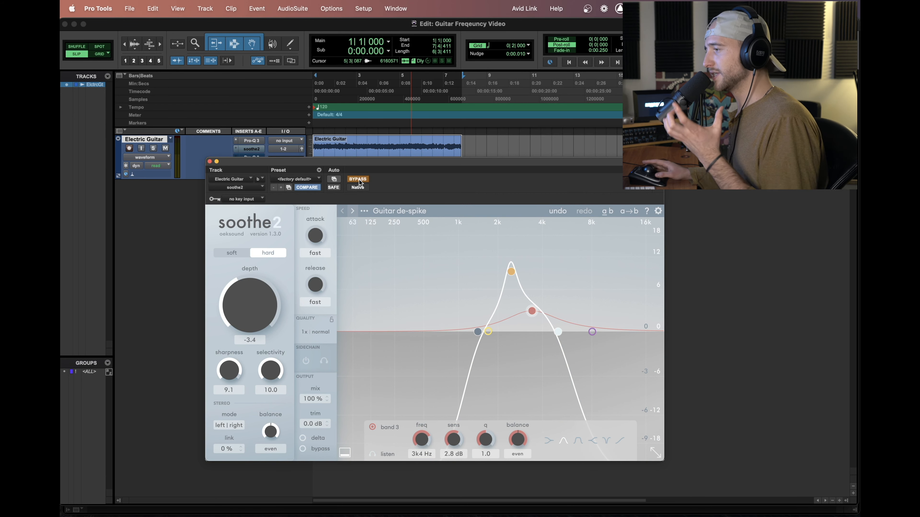
click(358, 179)
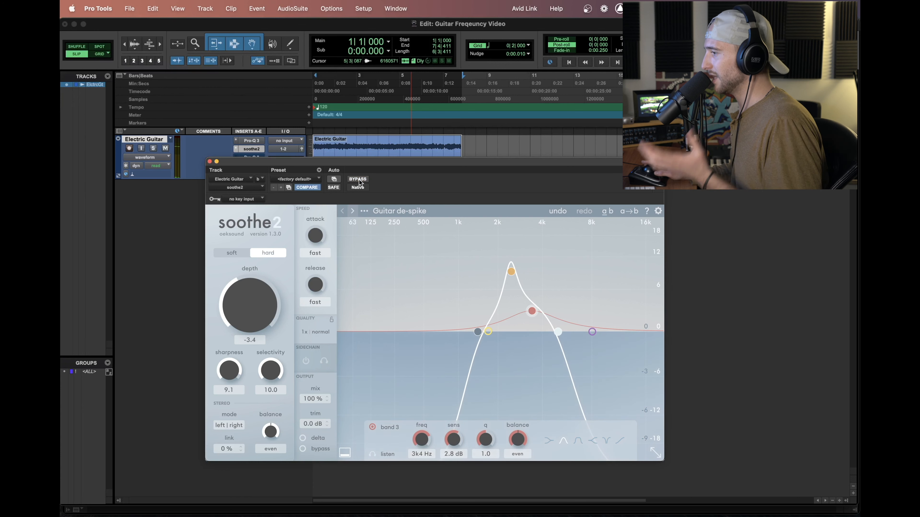
Using delta listening during playback, adjust soothe2's orange band 2 to about 2k3 Hz and 9.5 dB sensitivity, and switch delta off.
click(303, 439)
key(space)
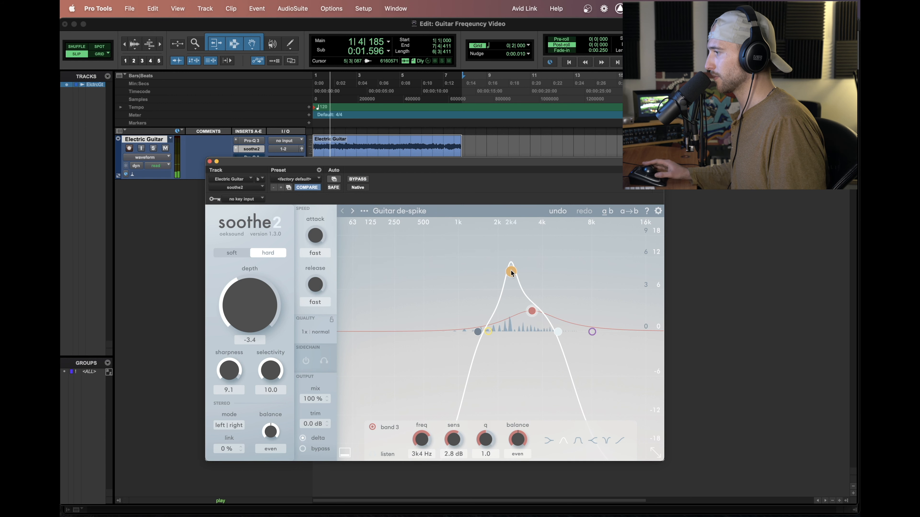
drag(511, 270, 508, 268)
key(space)
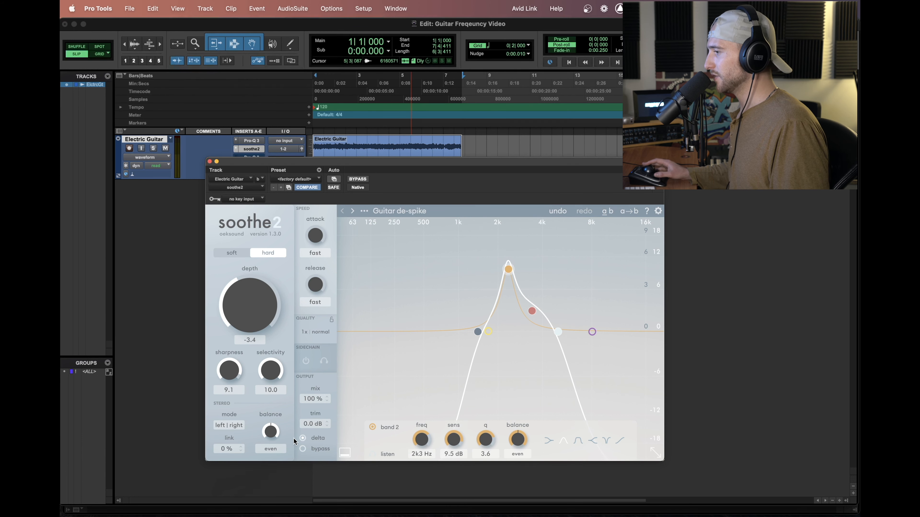
click(304, 439)
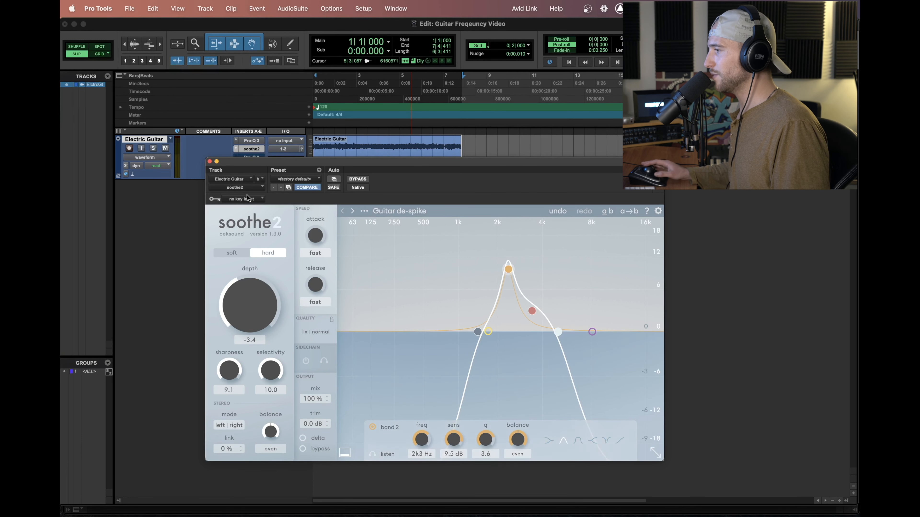
Close soothe2 and play the Electric Guitar track to hear the processed result.
click(210, 162)
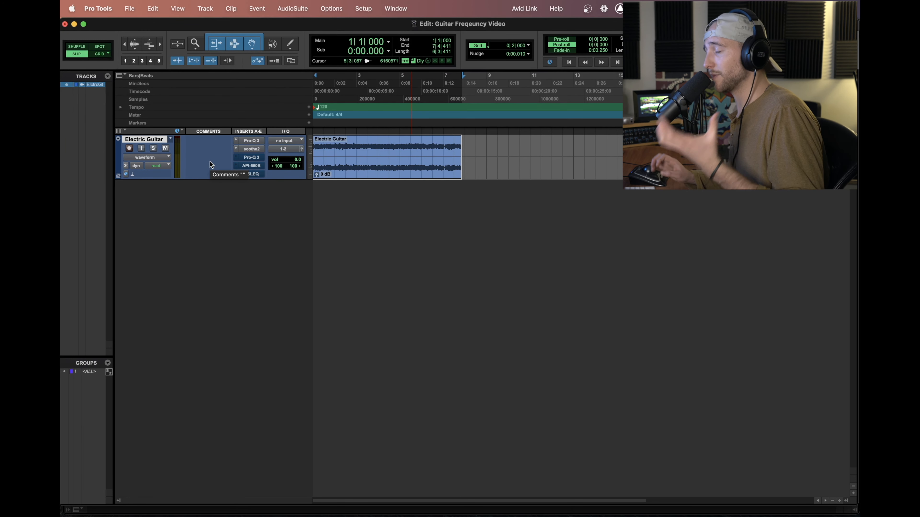
key(space)
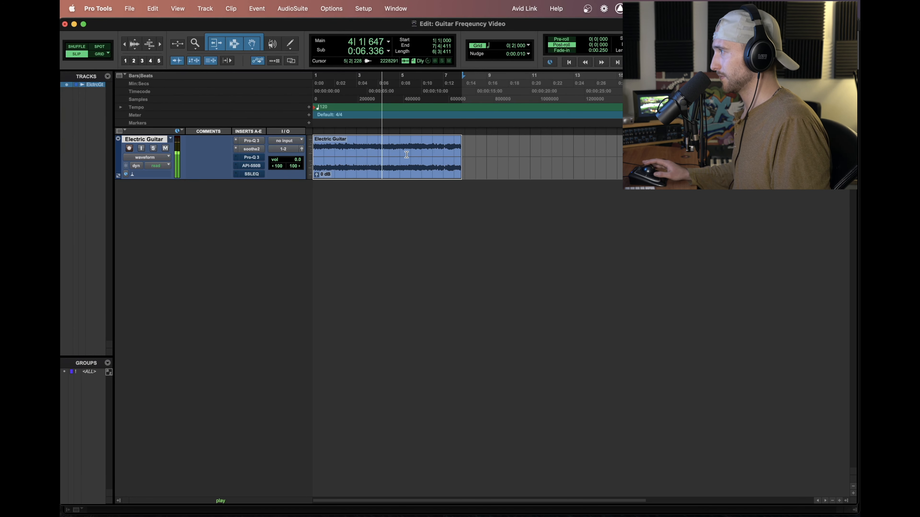
key(space)
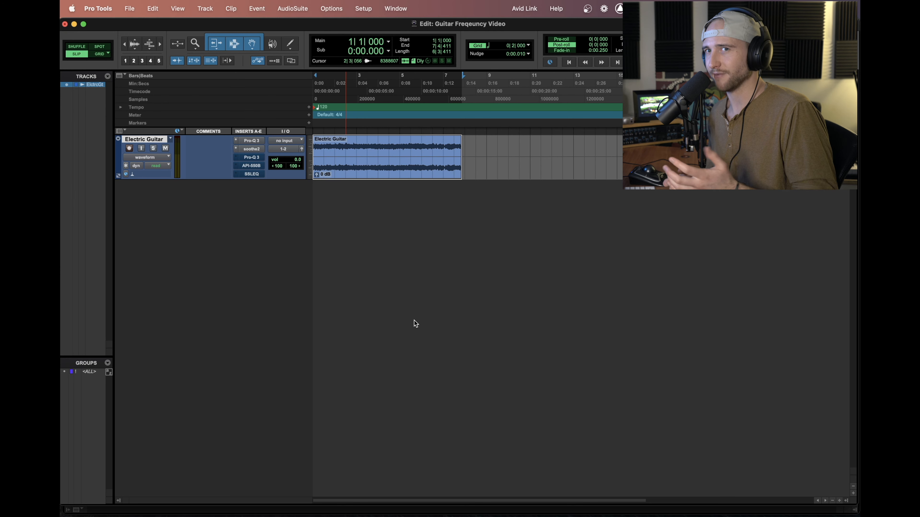
Open the API-550B on the Electric Guitar track, try a +2 dB HMF boost and return it to 0 dB.
click(255, 167)
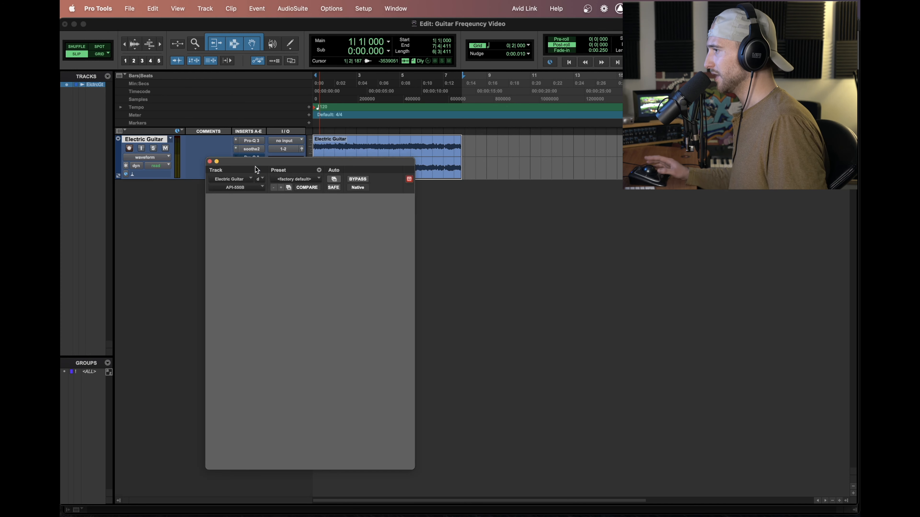
drag(265, 159, 290, 176)
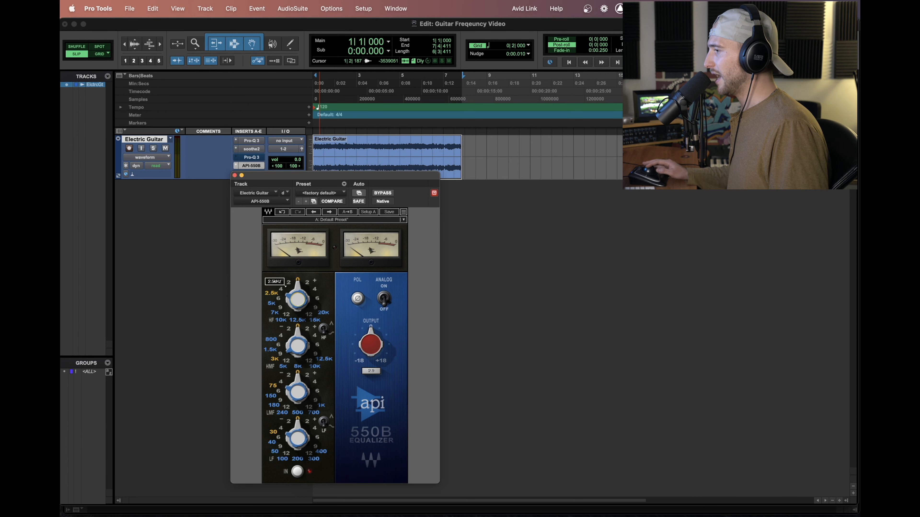
scroll(311, 332, up, 1)
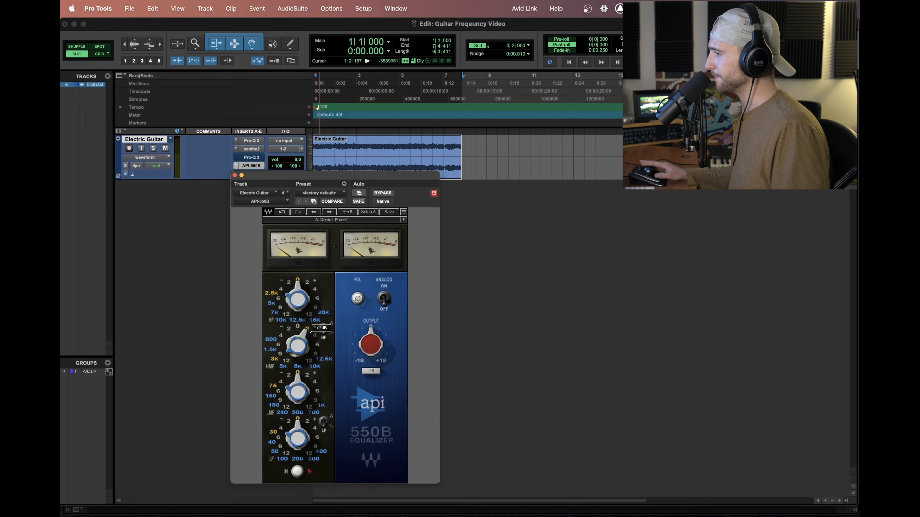
scroll(310, 332, down, 1)
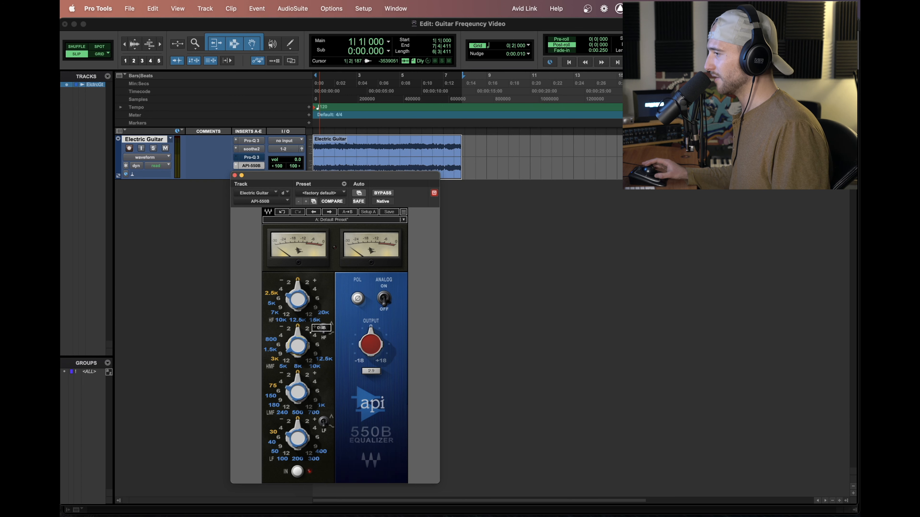
scroll(311, 332, up, 2)
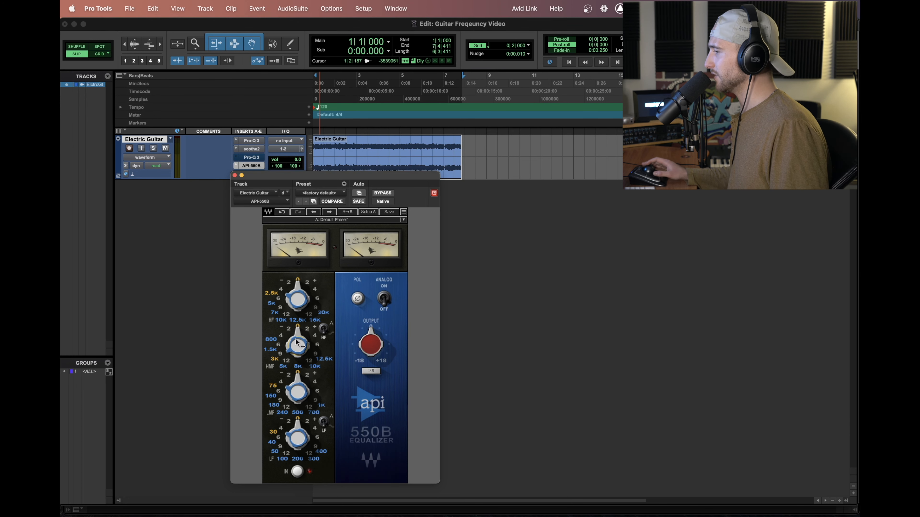
Move the API-550B window clear of the clip and select the guitar section from about 2|4|899 to 6|1|707.
drag(325, 176, 391, 198)
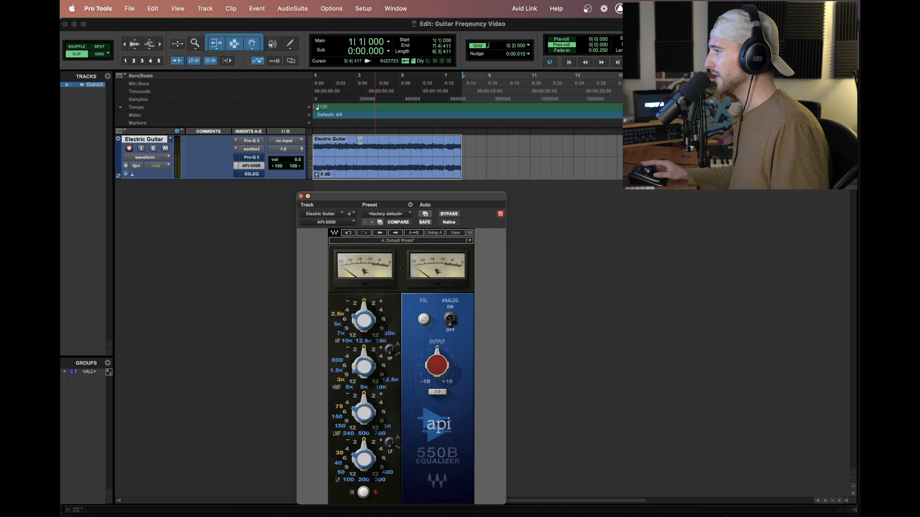
drag(355, 141, 425, 145)
drag(413, 201, 369, 190)
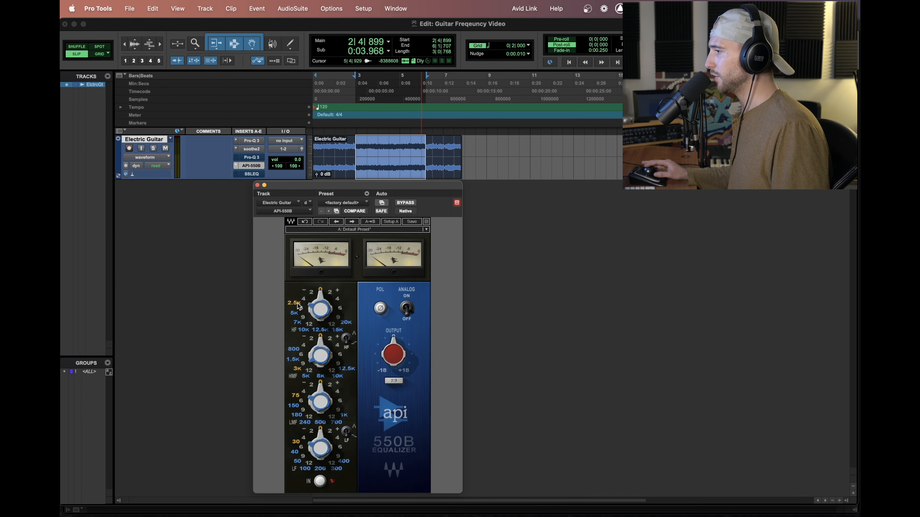
Audition HF boosts at 2.5K on the API-550B during playback, reselect the whole clip and return the HF gain to 0 dB.
key(space)
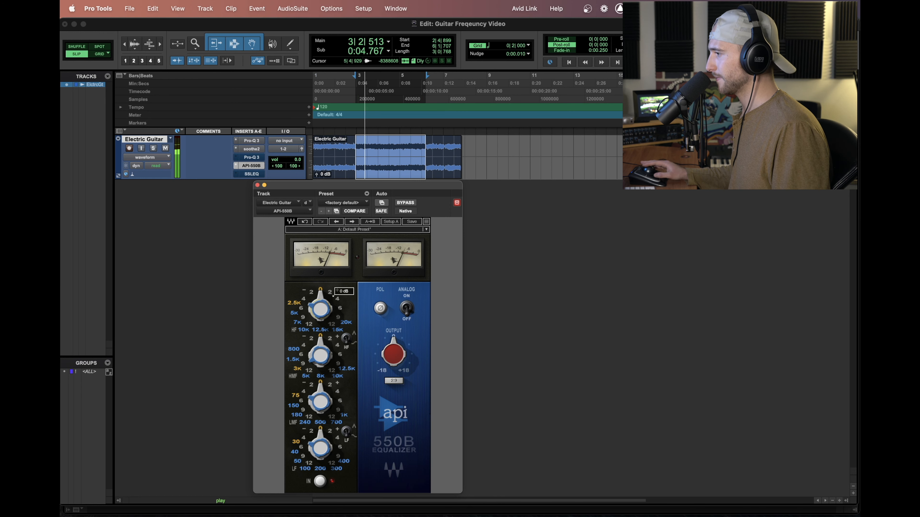
drag(322, 295, 333, 295)
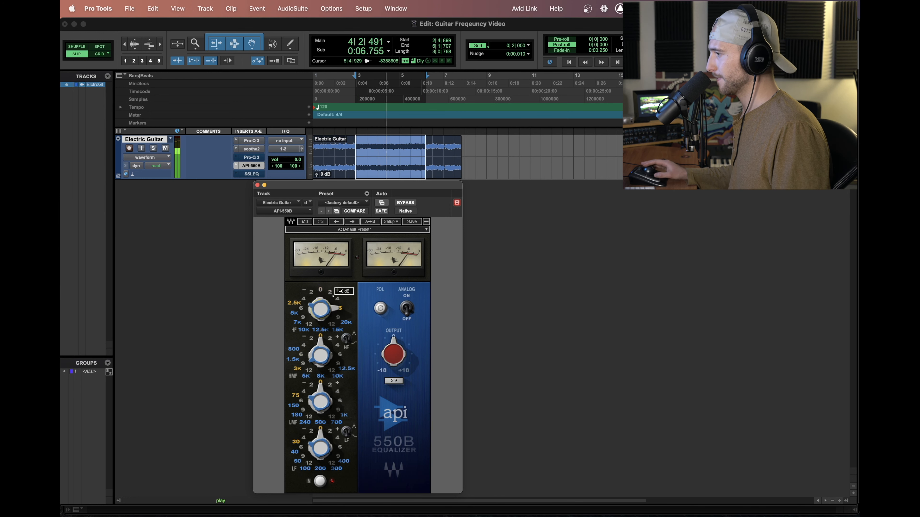
scroll(333, 296, down, 5)
scroll(334, 296, up, 2)
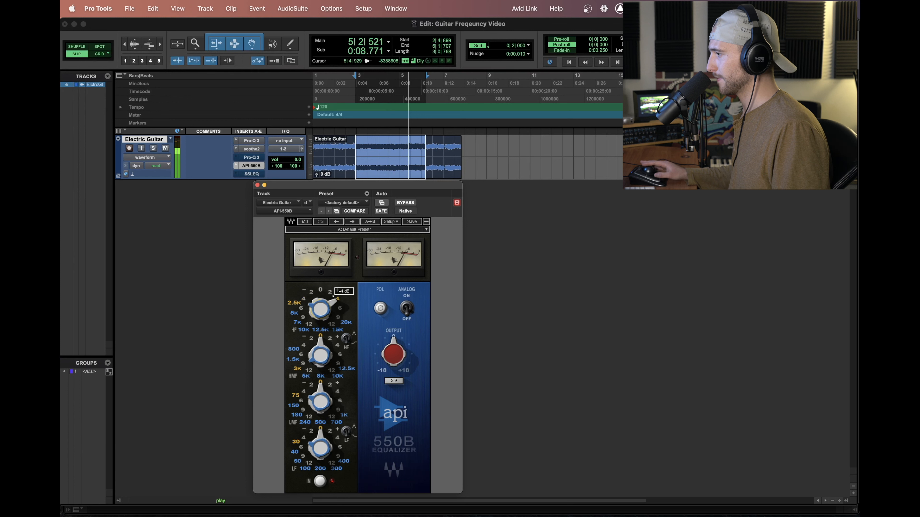
scroll(333, 295, up, 1)
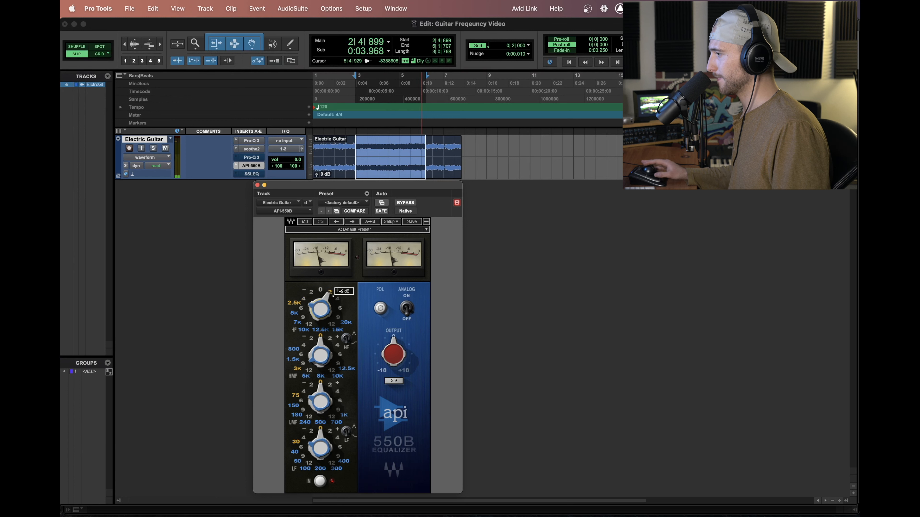
click(373, 171)
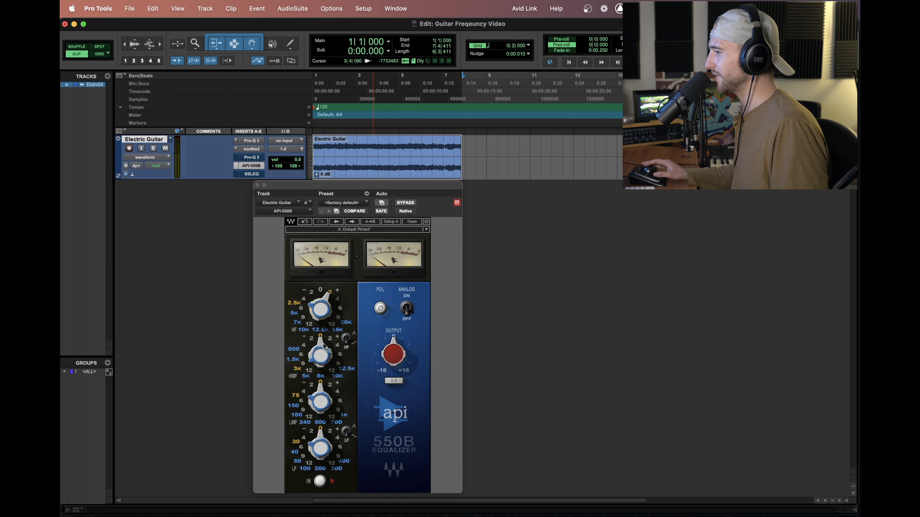
scroll(333, 295, down, 1)
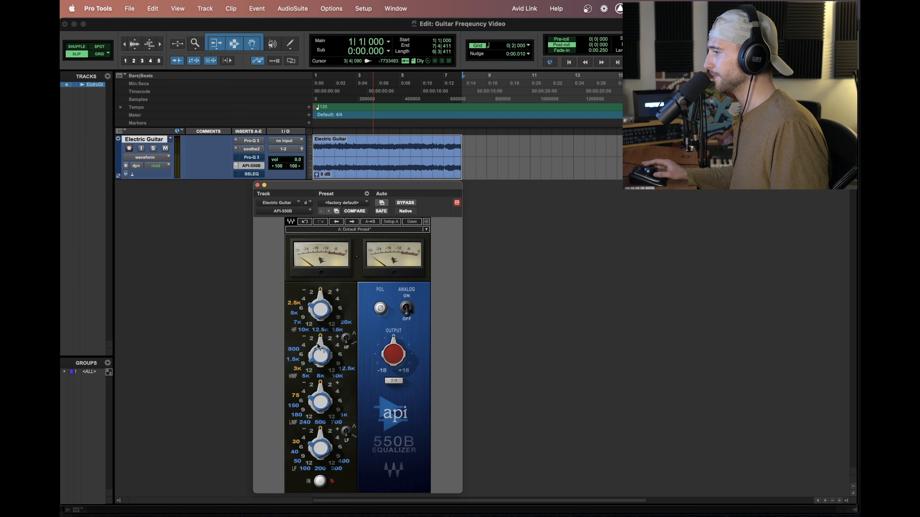
Audition the API-550B's HMF band at 3K during playback and set its frequency to 1.5K.
key(space)
mouse_move(317, 344)
mouse_down()
mouse_move(317, 330)
mouse_move(319, 343)
mouse_up()
key(space)
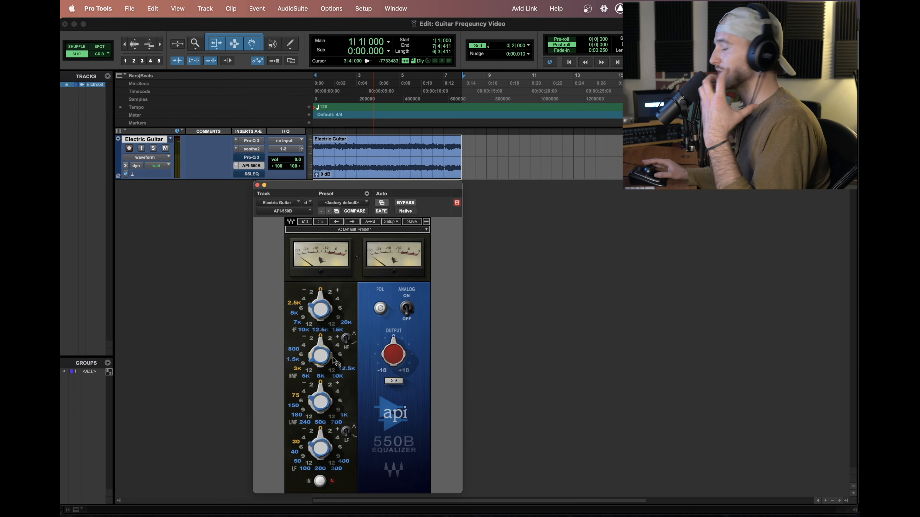
mouse_move(329, 359)
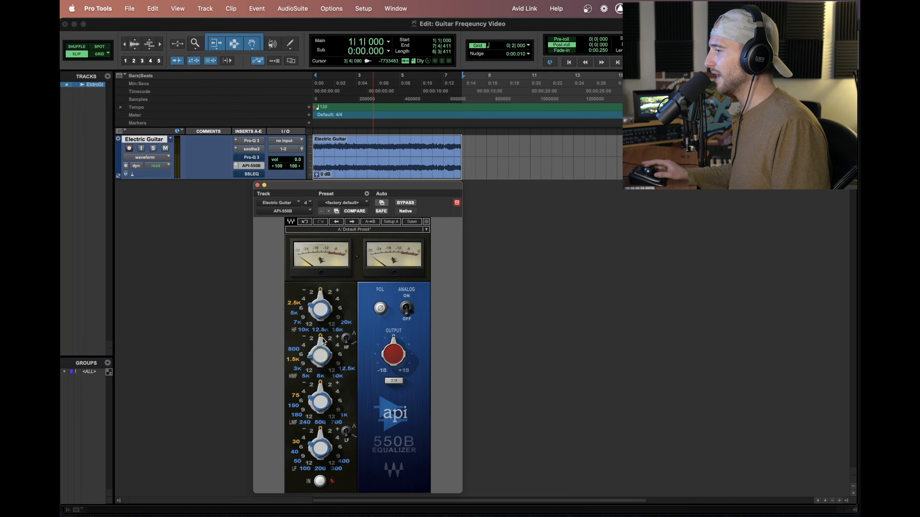
Try stronger HMF boosts at 1.5K while the guitar plays, and settle the gain at +2 dB.
key(space)
drag(320, 348, 333, 342)
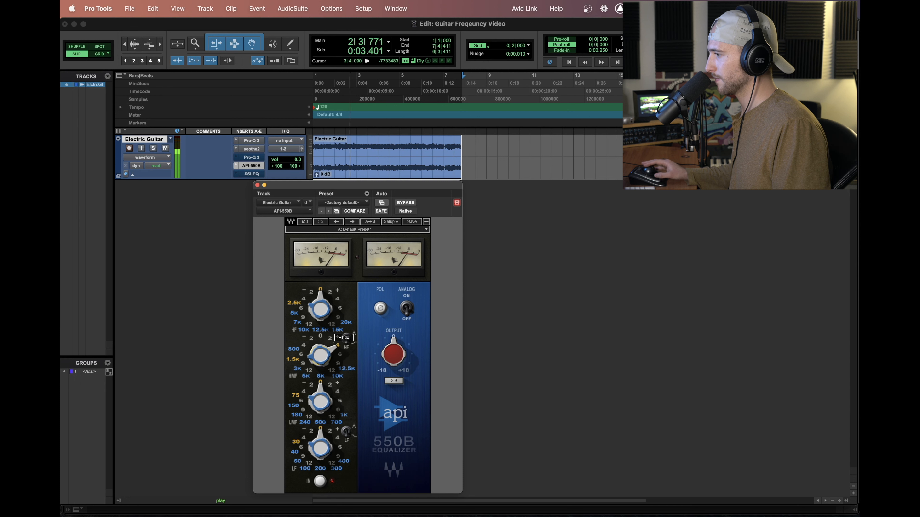
scroll(333, 342, down, 1)
key(space)
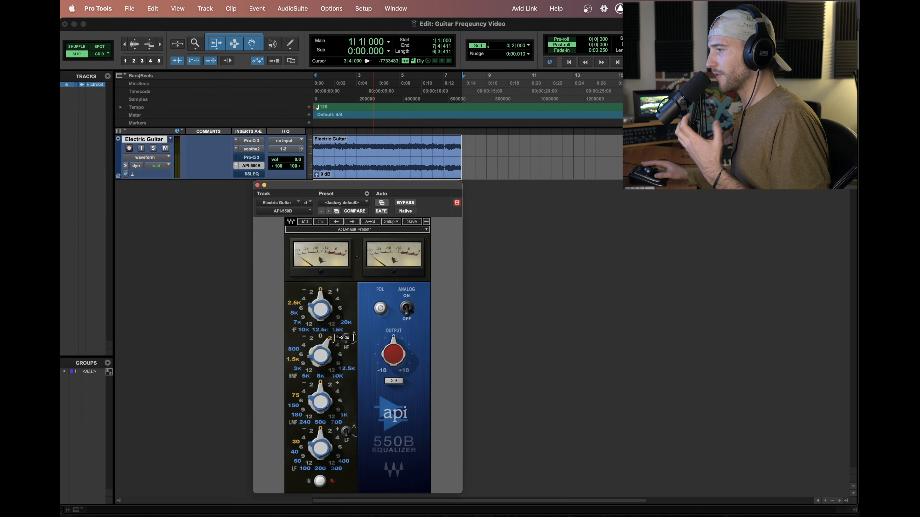
scroll(333, 342, up, 1)
scroll(333, 342, down, 1)
key(space)
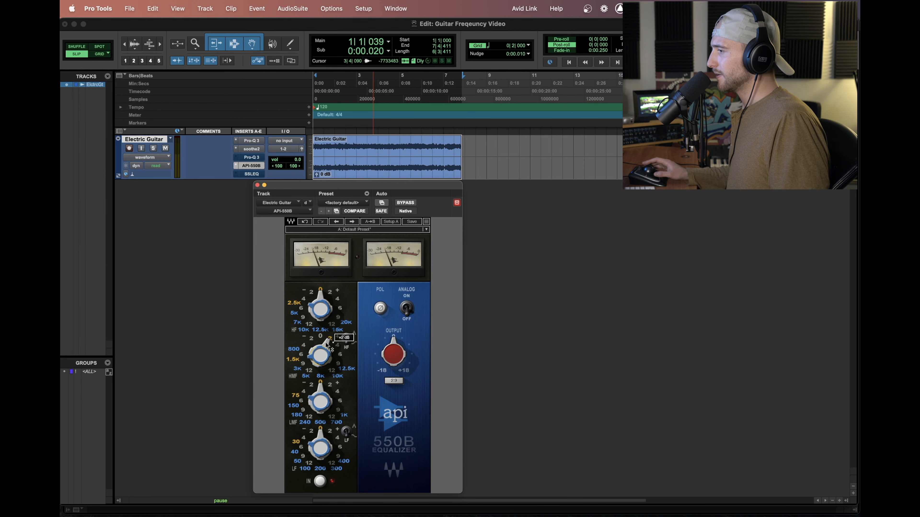
key(space)
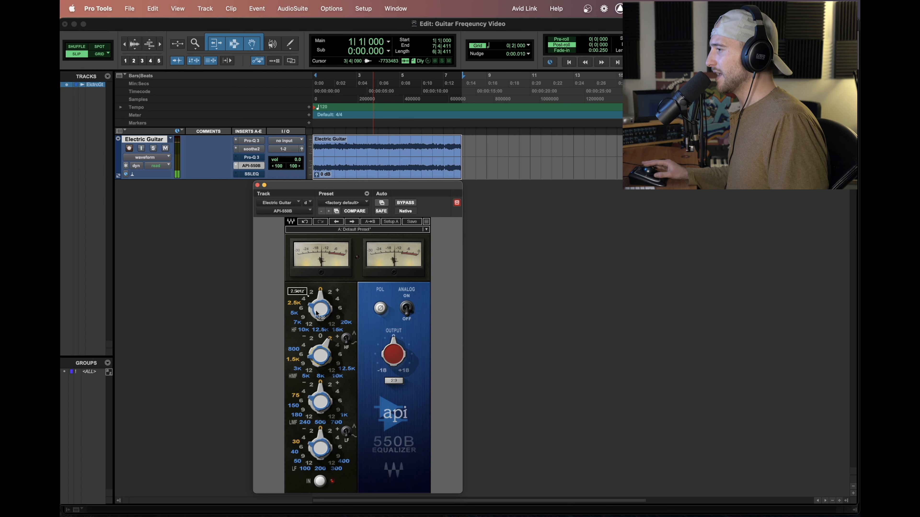
Set the API-550B's HF frequency to 5K, audition boosts up to +9 dB and a -2 dB cut during playback, and return the HF and HMF gains to 0 dB.
mouse_move(308, 296)
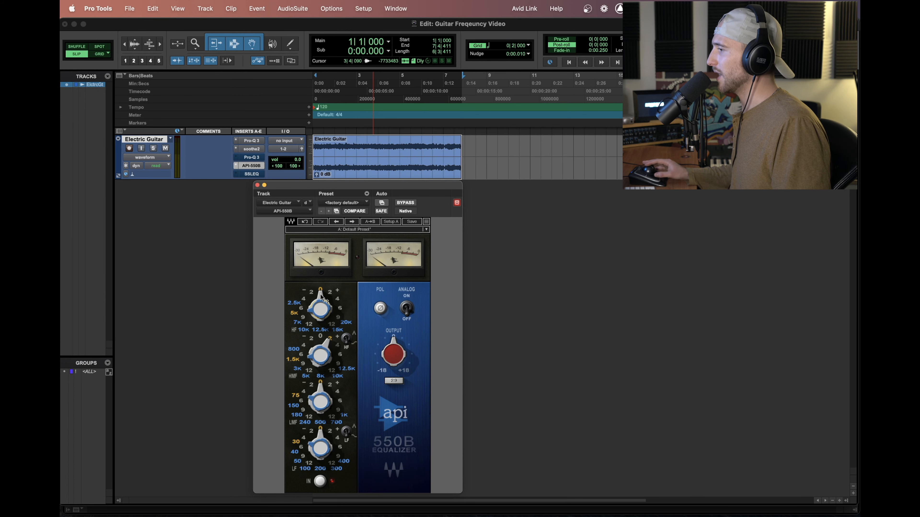
key(space)
drag(322, 298, 334, 296)
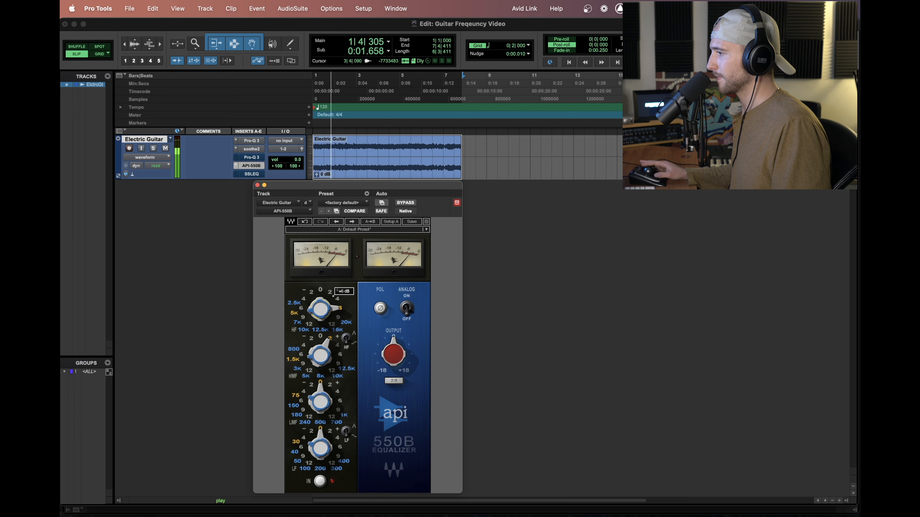
scroll(333, 296, down, 1)
scroll(333, 296, up, 2)
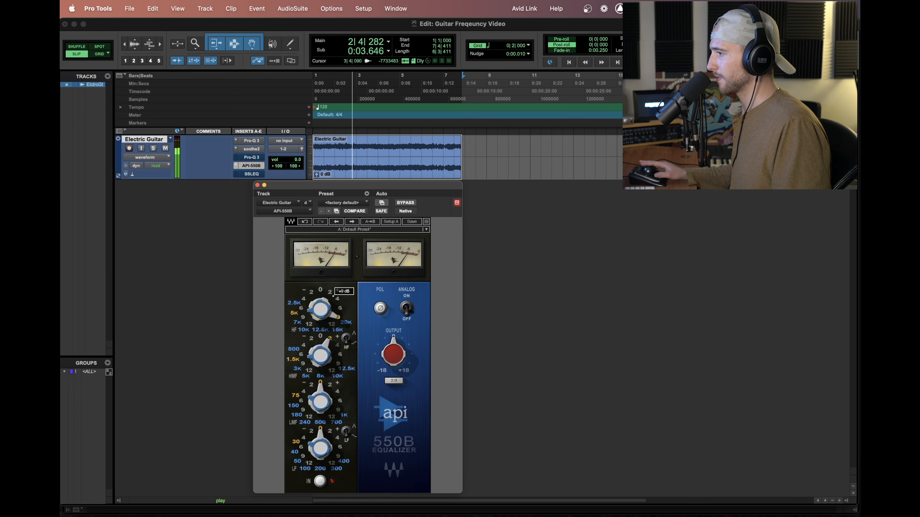
scroll(334, 295, down, 5)
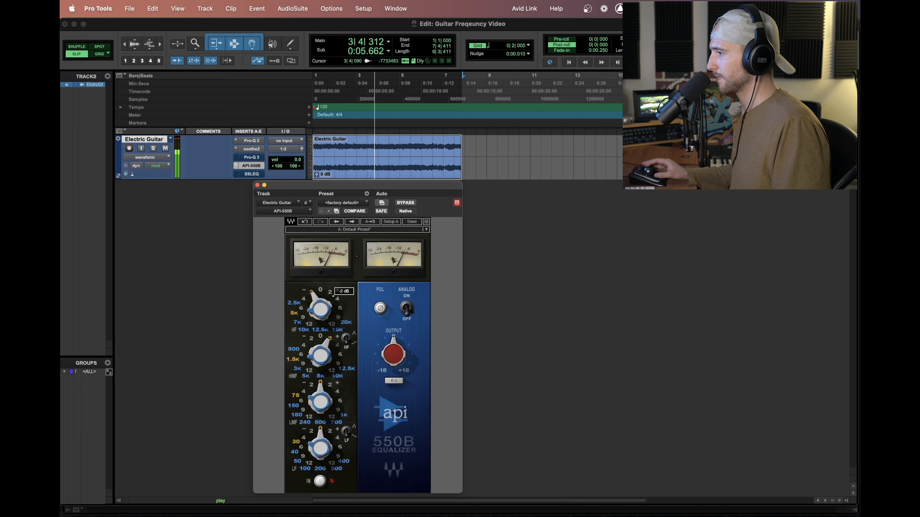
scroll(334, 295, up, 1)
key(space)
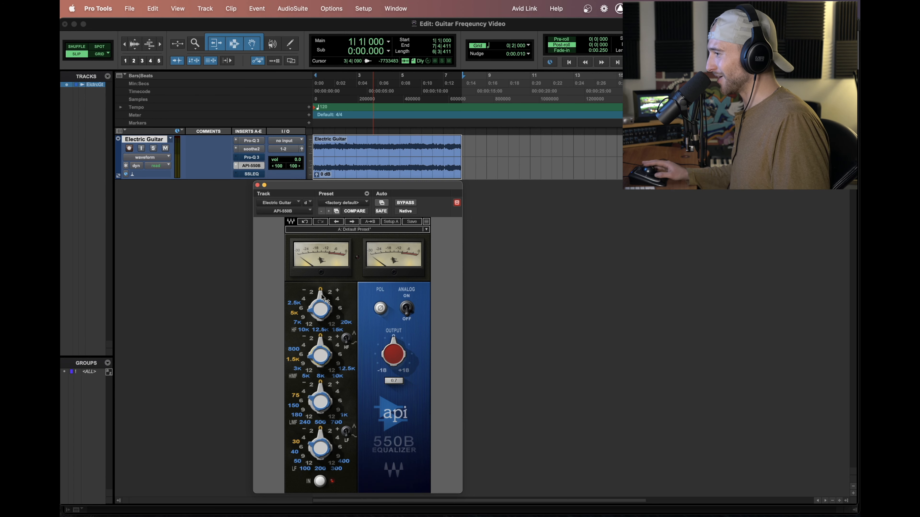
Replay the guitar with a +6 dB HF boost at 5K on the API-550B and return the HF gain to 0 dB.
key(space)
scroll(334, 295, up, 3)
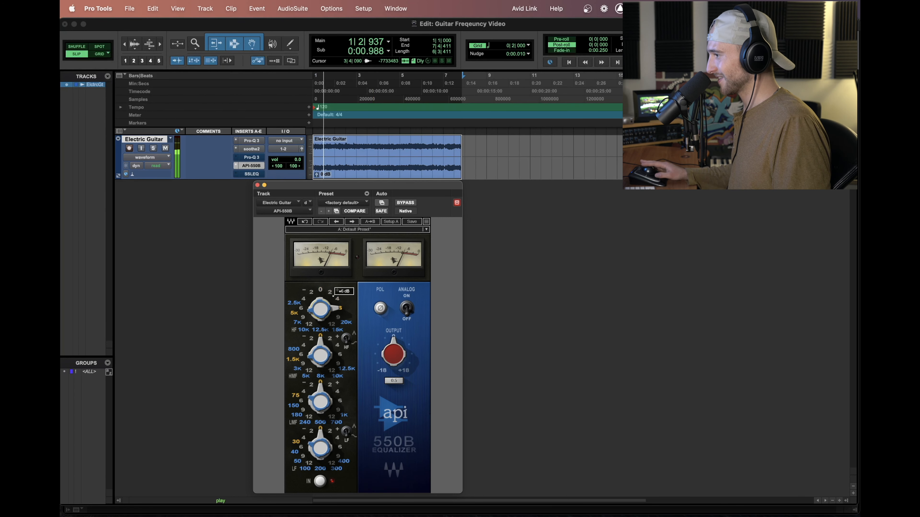
scroll(334, 296, down, 3)
key(space)
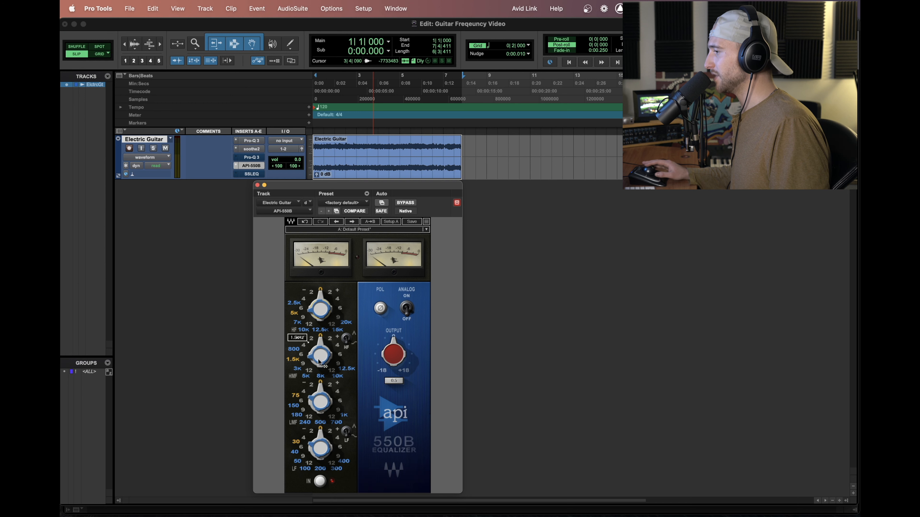
Move the HMF band to 3K, try +4 dB boosts on HMF and HF during playback, and settle both gains at +2 dB.
key(space)
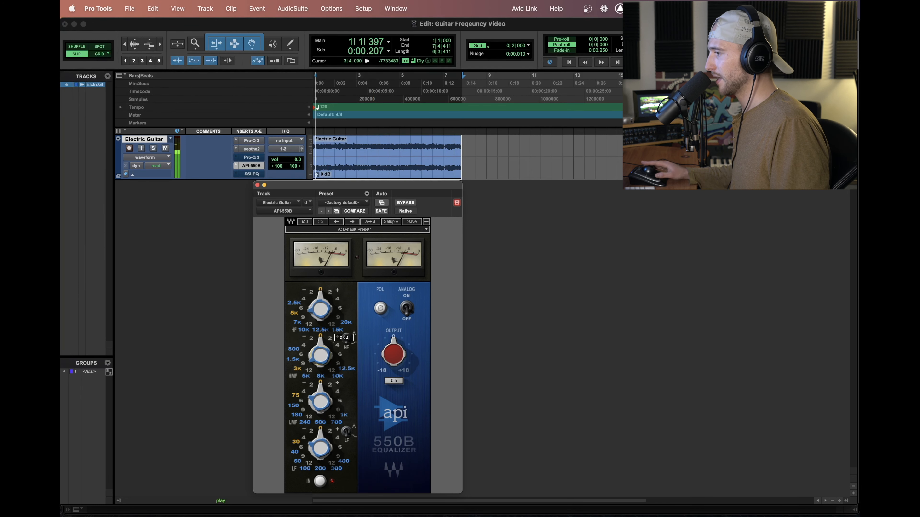
scroll(321, 347, up, 1)
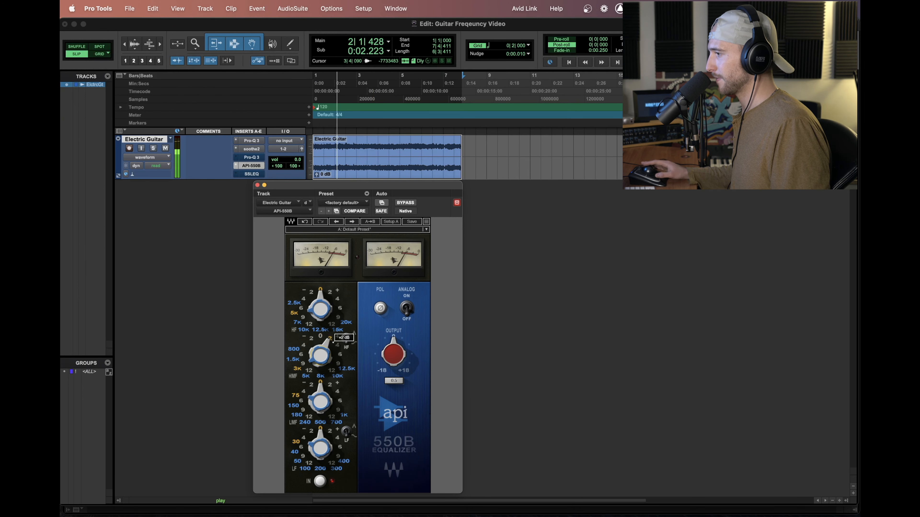
scroll(333, 295, up, 1)
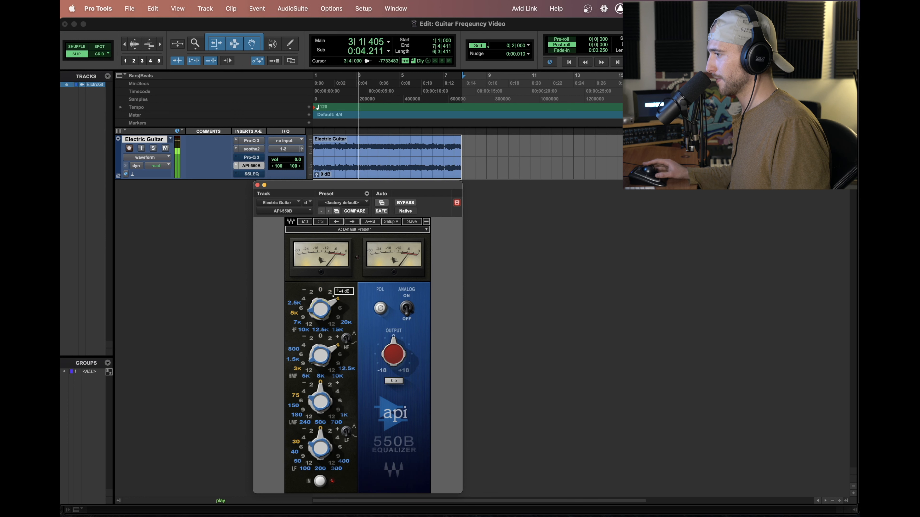
scroll(333, 341, up, 1)
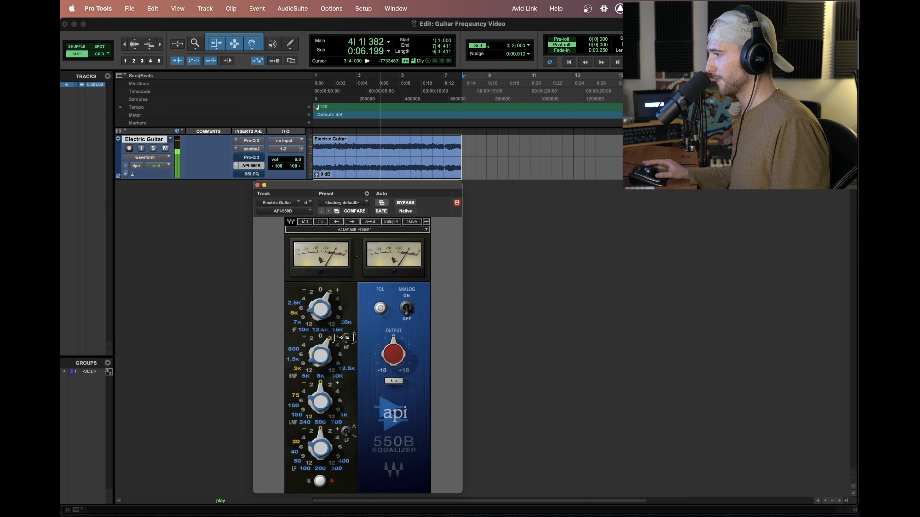
key(space)
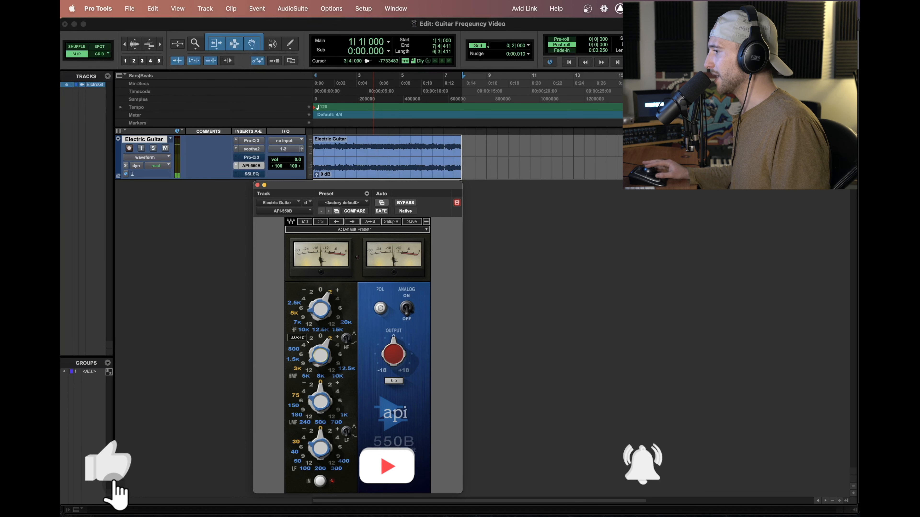
Play the guitar with the API-550B's HMF frequency at 1.5K and return the HF gain to 0 dB.
key(space)
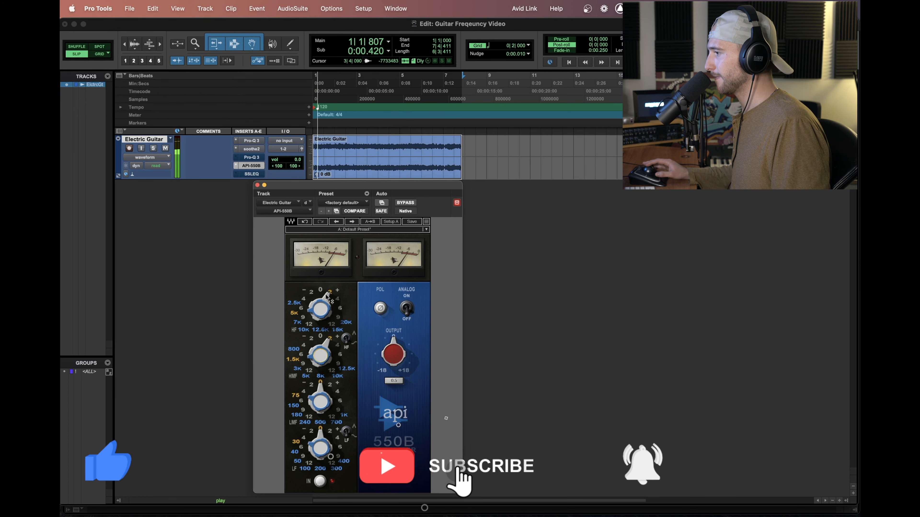
key(space)
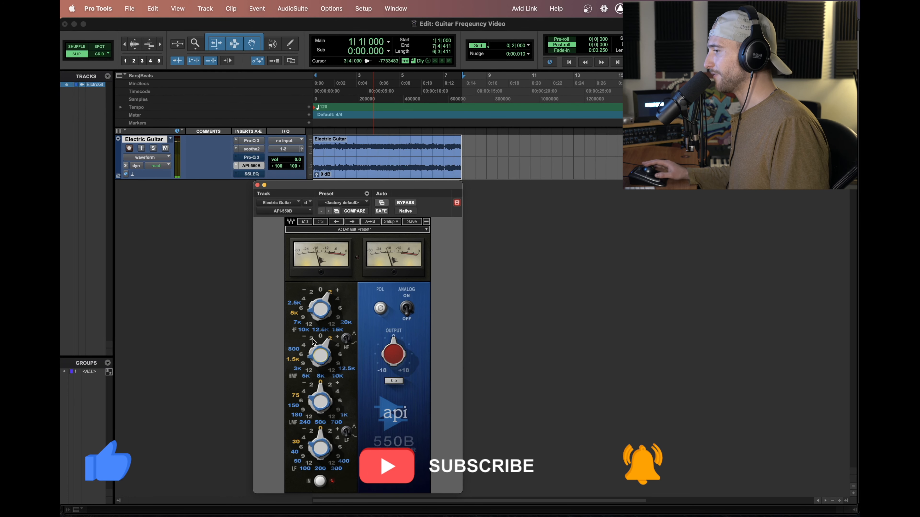
mouse_move(308, 296)
scroll(307, 296, up, 1)
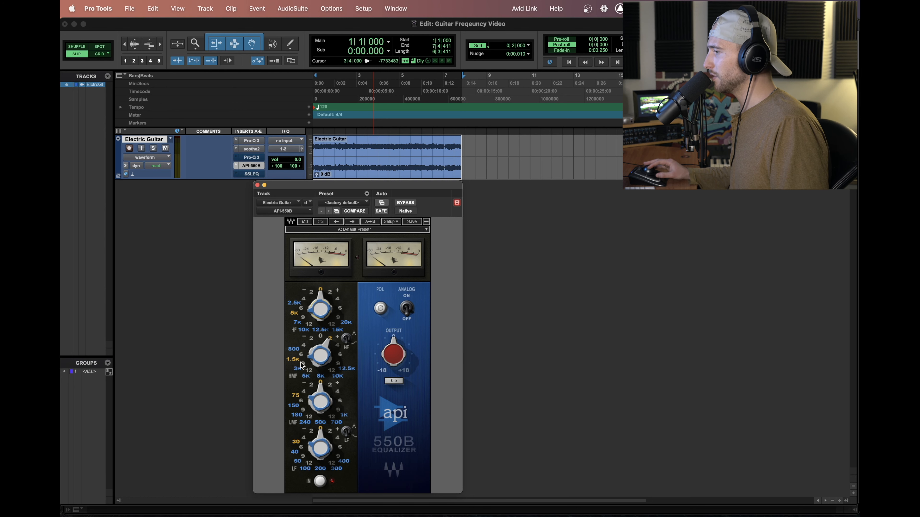
Compare the guitar with the API-550B bypassed and active during playback, leaving the plugin active.
key(space)
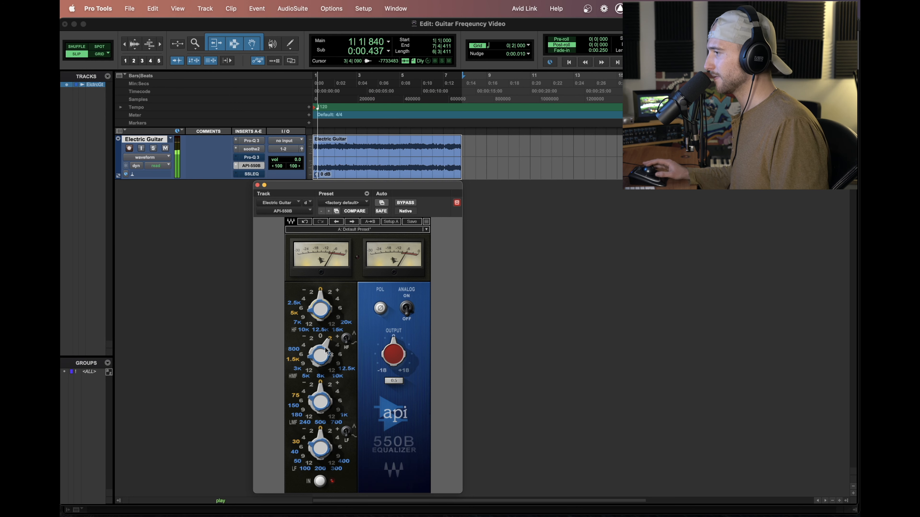
click(410, 203)
key(space)
key(space)
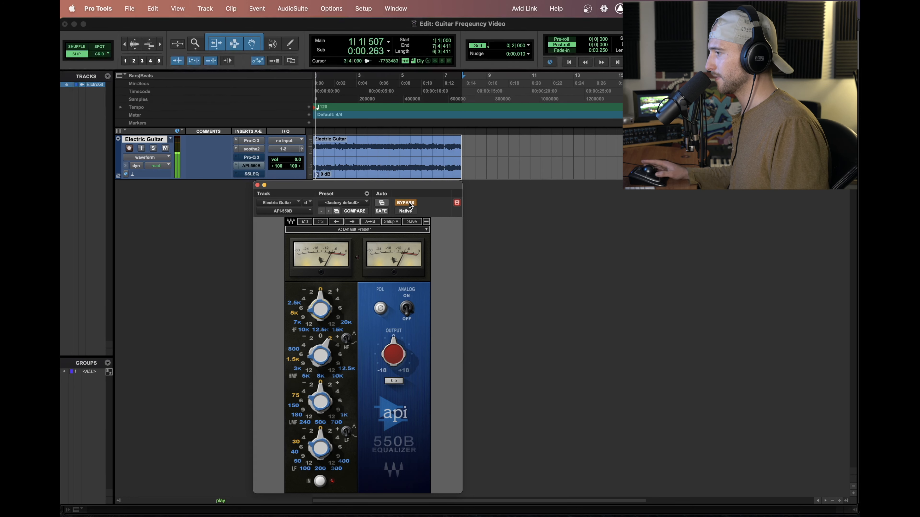
click(410, 202)
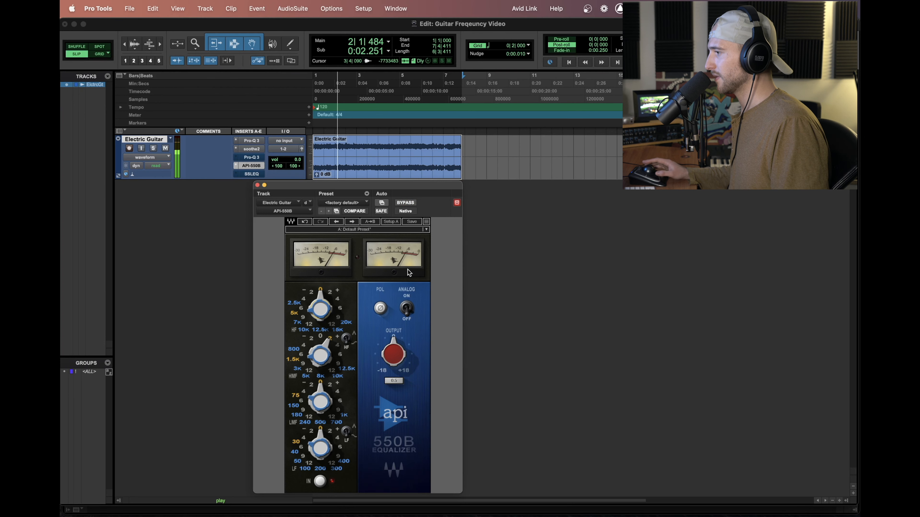
key(space)
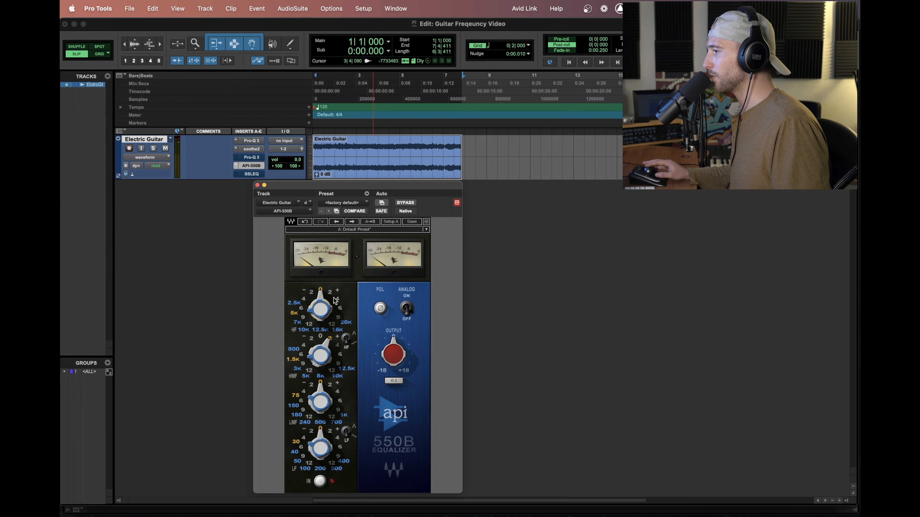
Set the API-550B's HF gain to +2 dB at 5K and try its output level control.
drag(320, 299, 333, 295)
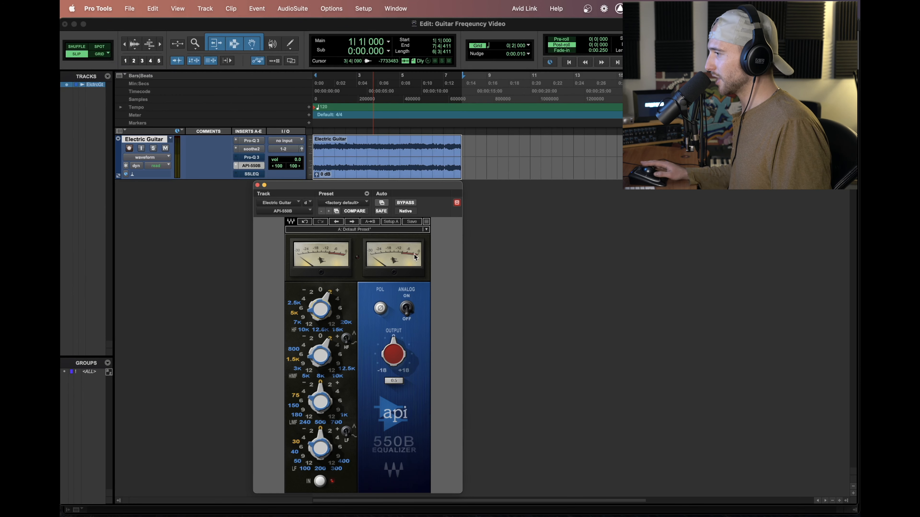
mouse_move(395, 356)
mouse_down()
mouse_move(407, 338)
mouse_move(394, 345)
mouse_up()
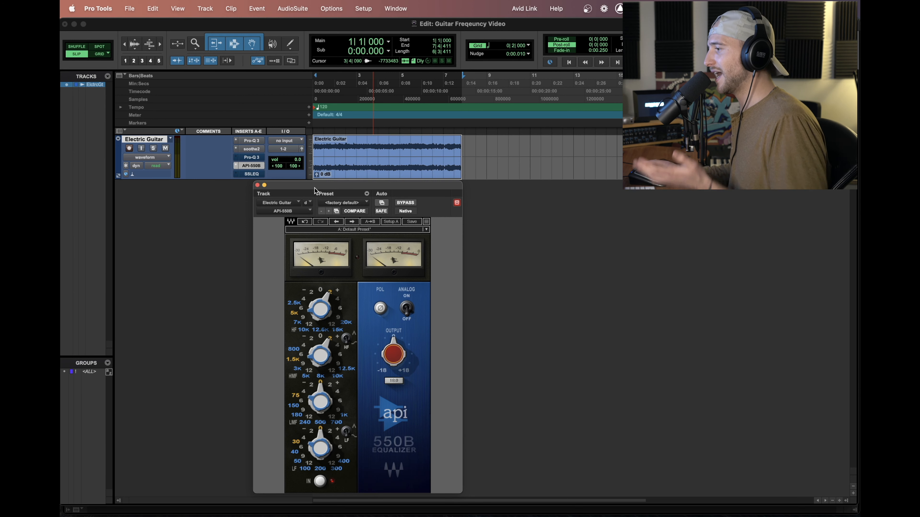
Open the SSLEQ insert on the Electric Guitar track, move its window clear of the clip, and reset the HMF gain to 0 dB.
click(256, 174)
drag(317, 184, 211, 210)
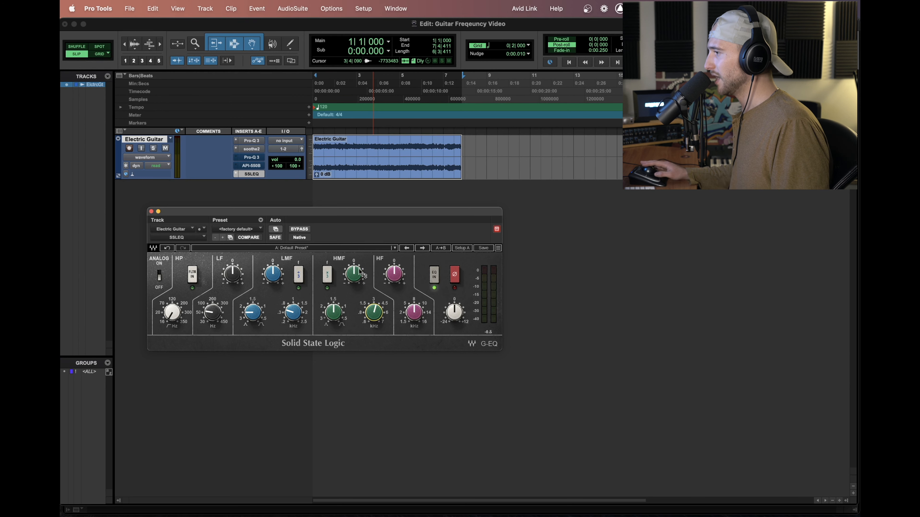
drag(355, 268, 355, 268)
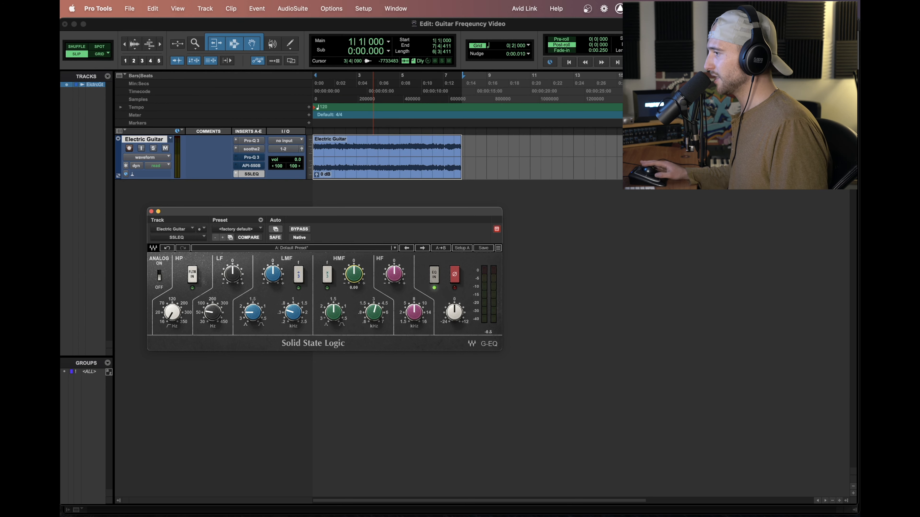
alt+click(355, 273)
Boost the SSLEQ's HMF gain, sweep its frequency from low to high during playback, and return the gain to 0 dB.
drag(374, 313, 374, 309)
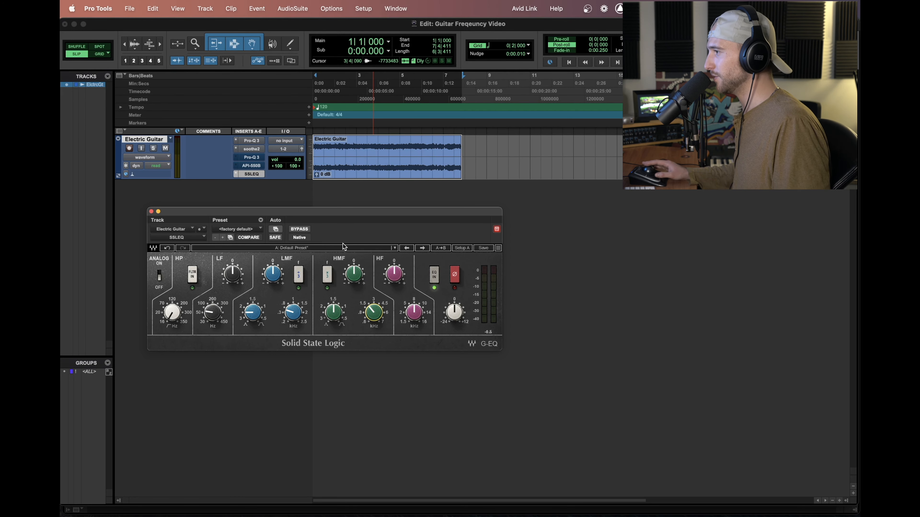
drag(351, 265, 350, 250)
key(space)
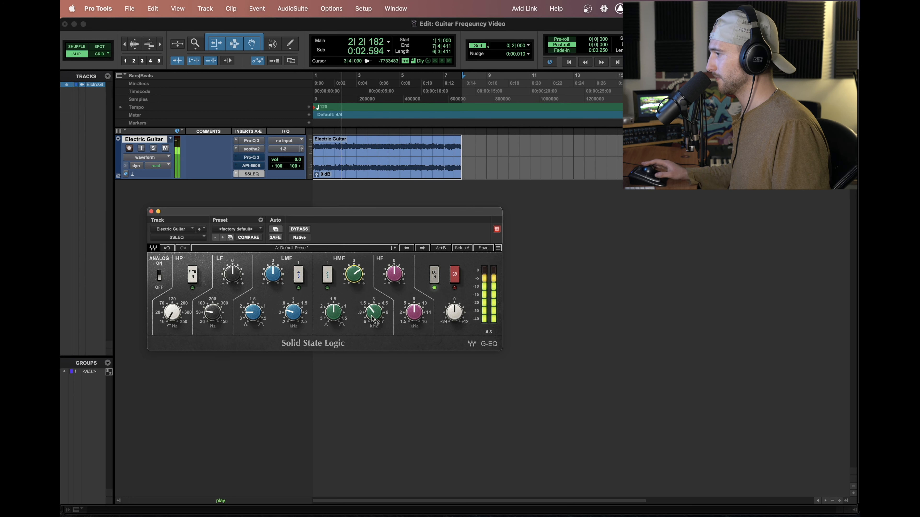
drag(373, 311, 374, 289)
alt+click(354, 274)
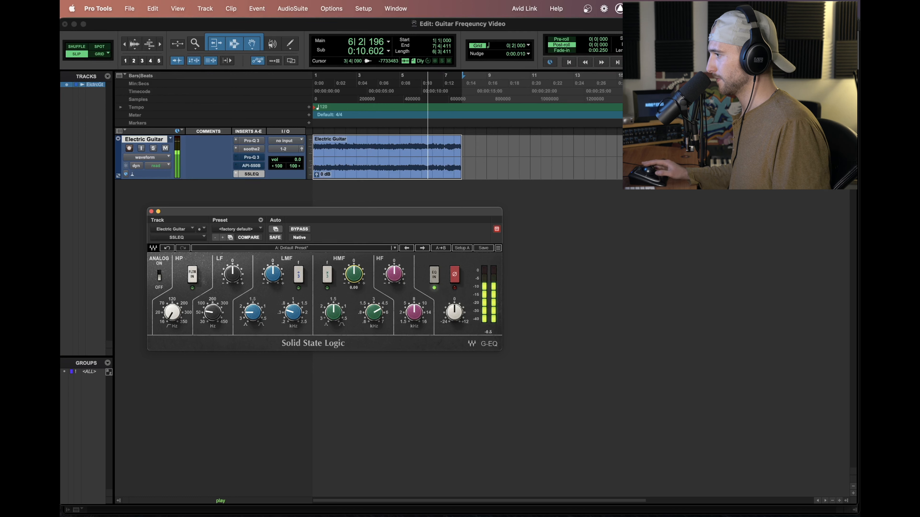
Boost the SSLEQ's HMF gain again, restart playback and sweep the HMF frequency downward, then stop playback.
drag(354, 274, 353, 266)
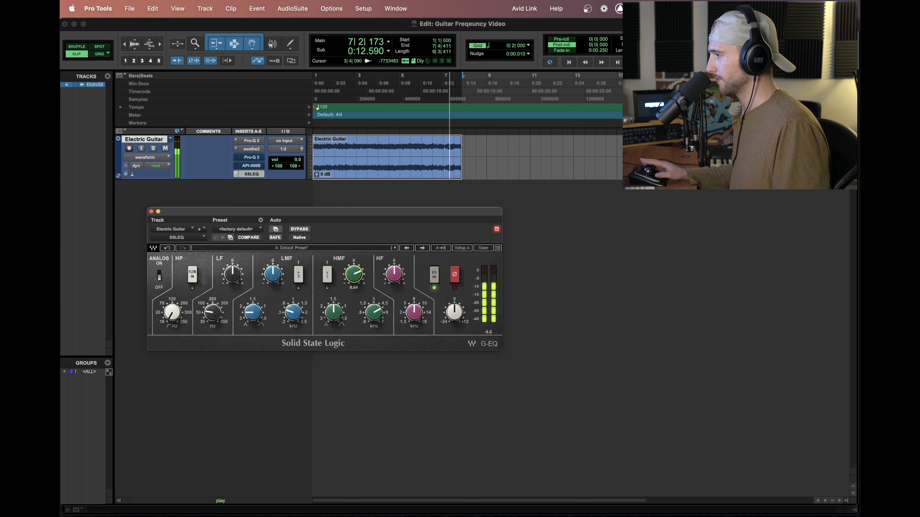
key(space)
key(space)
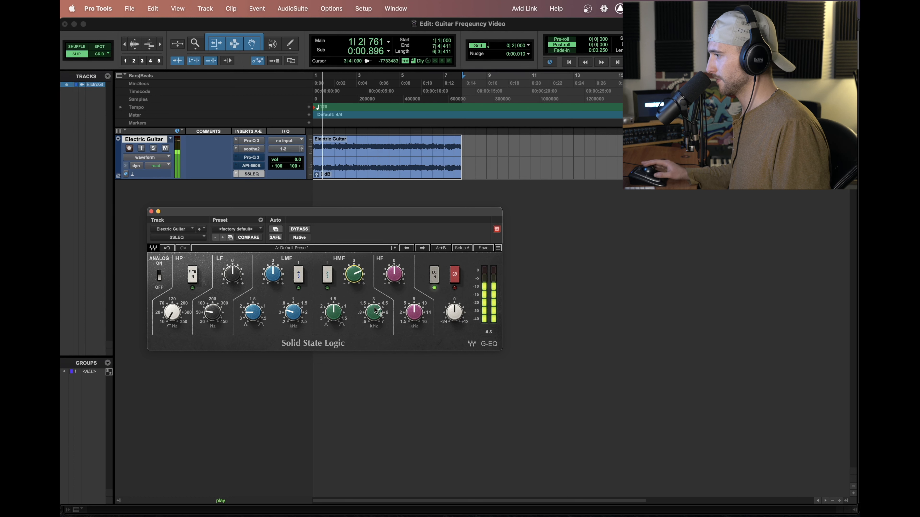
drag(373, 312, 374, 325)
key(space)
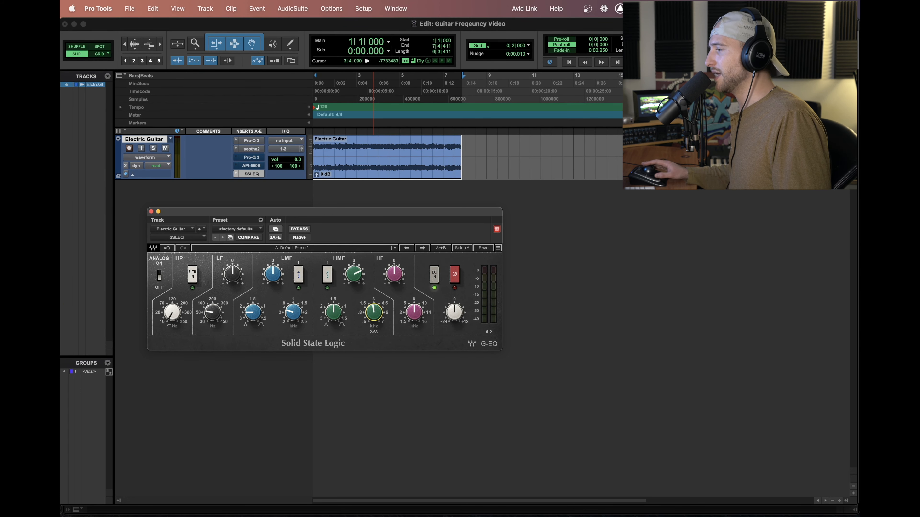
Try the HMF frequency at 3.70 kHz, lower it again, and set the HMF gain to about 3.7 dB while the guitar plays.
drag(374, 312, 373, 313)
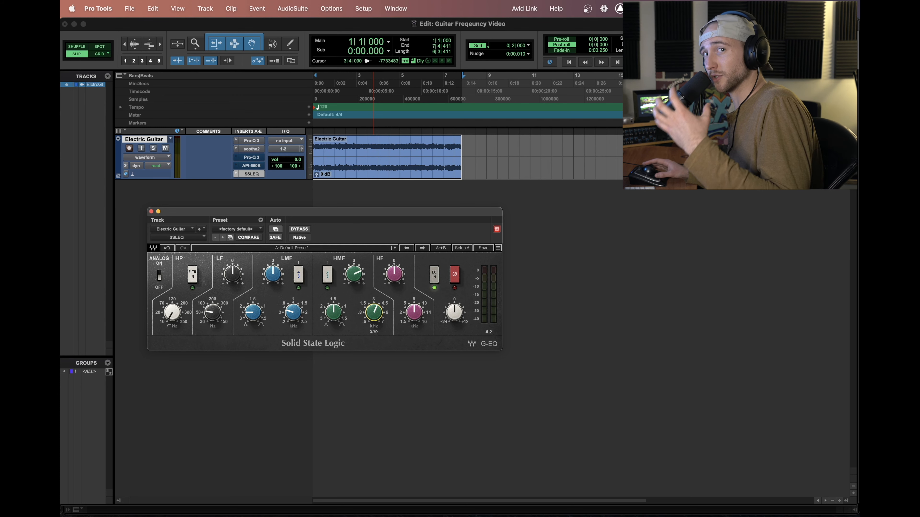
drag(374, 313, 373, 311)
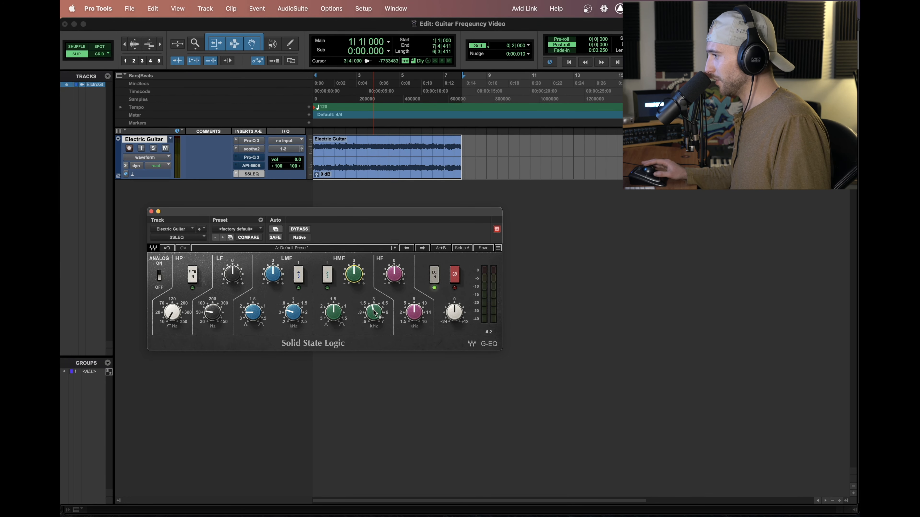
key(space)
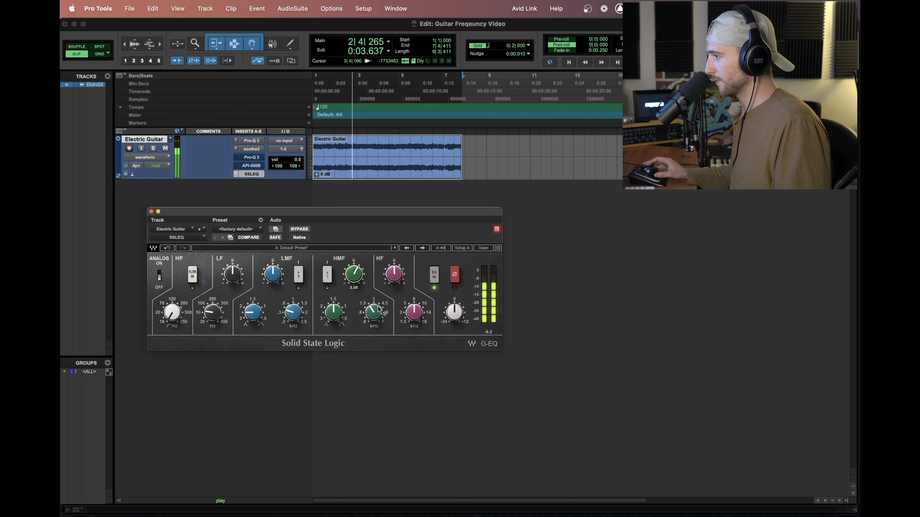
Reopen the API-550B during playback, set its HF frequency to 2.5K and HMF frequency to 3K, and return the HMF gain to 0 dB.
click(253, 166)
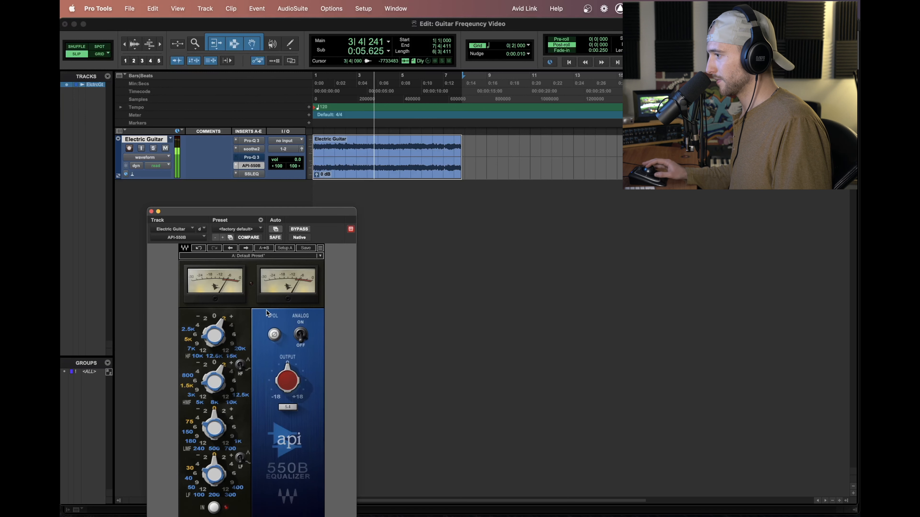
mouse_move(202, 322)
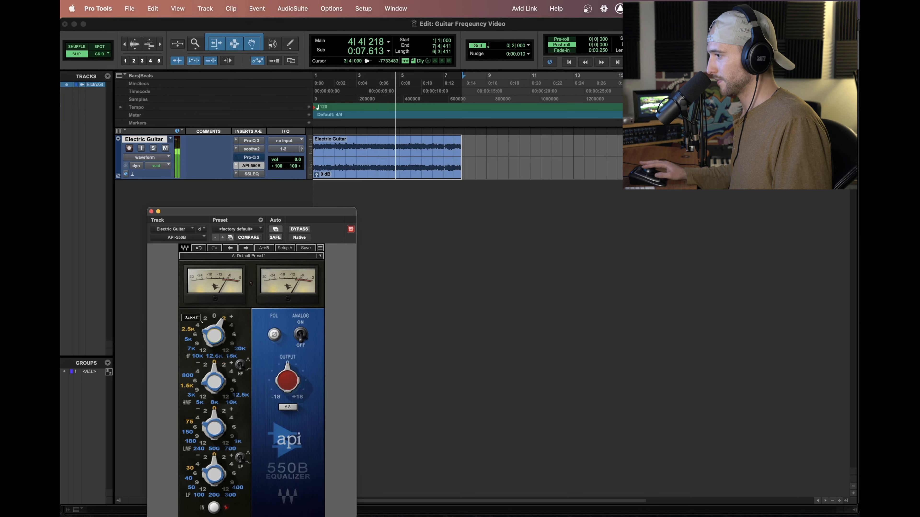
mouse_move(201, 367)
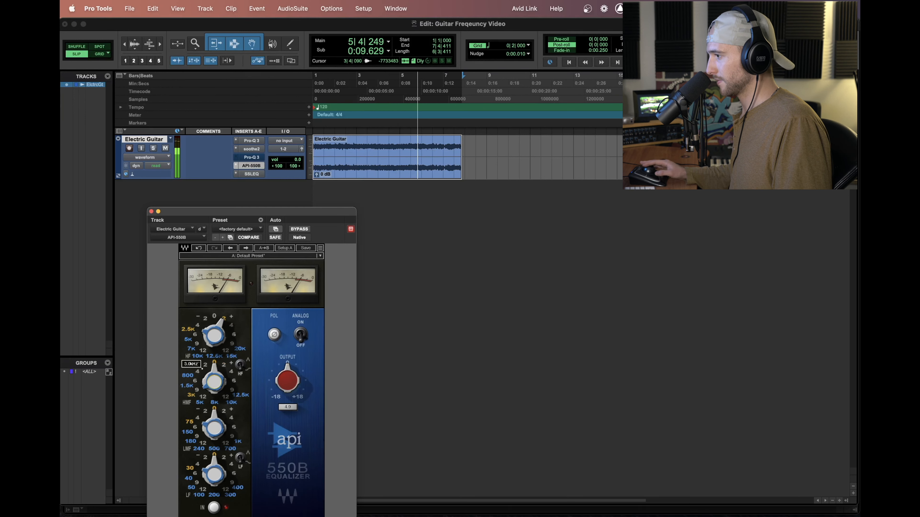
Boost the API-550B's HMF gain at 3K, try an HF boost at 5K, return the HF gain to 0, and stop playback.
drag(218, 328, 218, 335)
drag(213, 393, 228, 375)
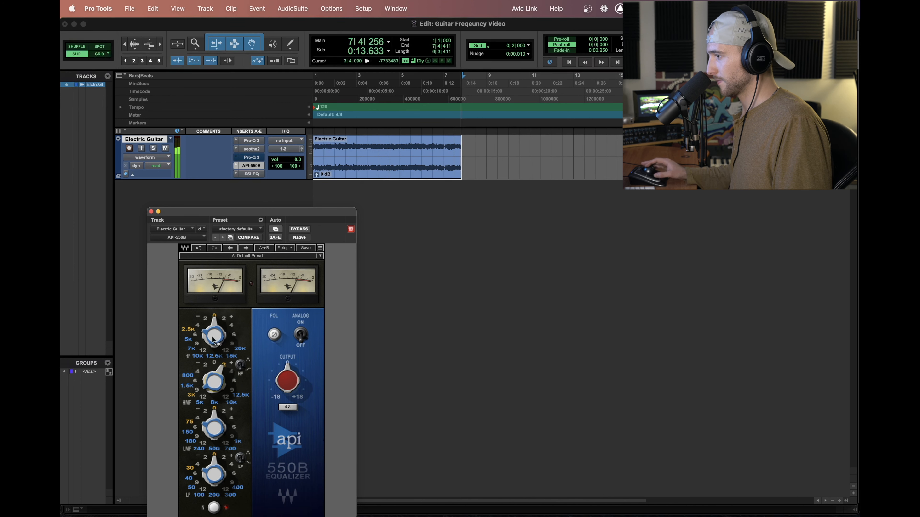
drag(214, 341, 214, 334)
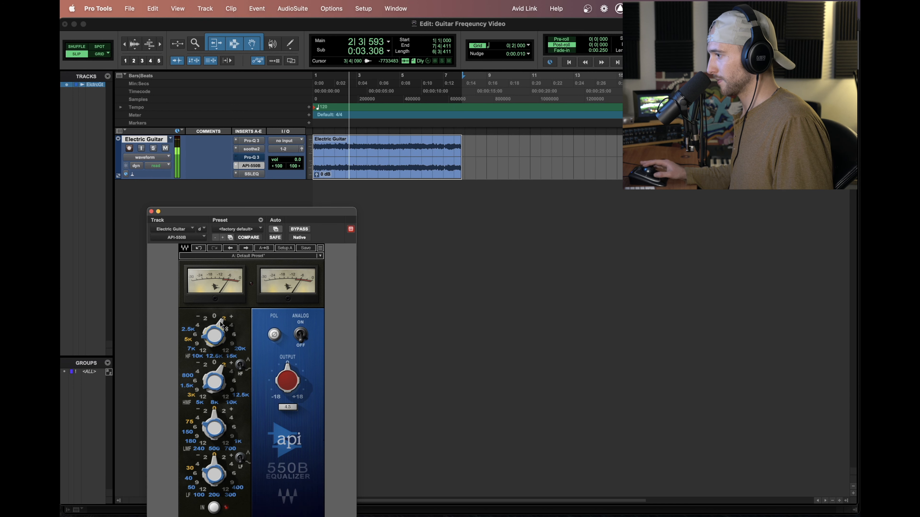
drag(222, 325, 222, 332)
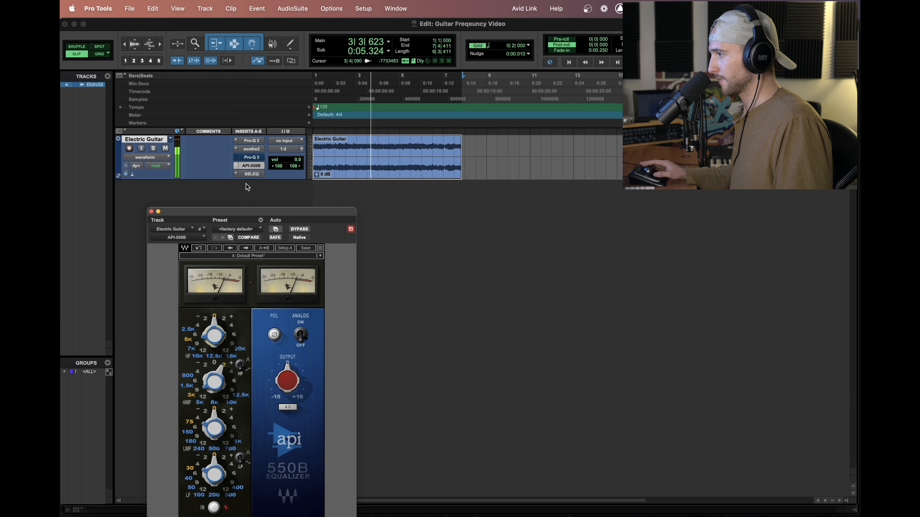
key(space)
Move the API-550B and SSLEQ up one insert slot, replacing the bypassed Pro-Q 3, and insert a new FabFilter Pro-Q 3 in slot E.
mouse_move(252, 166)
mouse_down()
mouse_move(253, 158)
mouse_move(256, 169)
mouse_up()
click(257, 175)
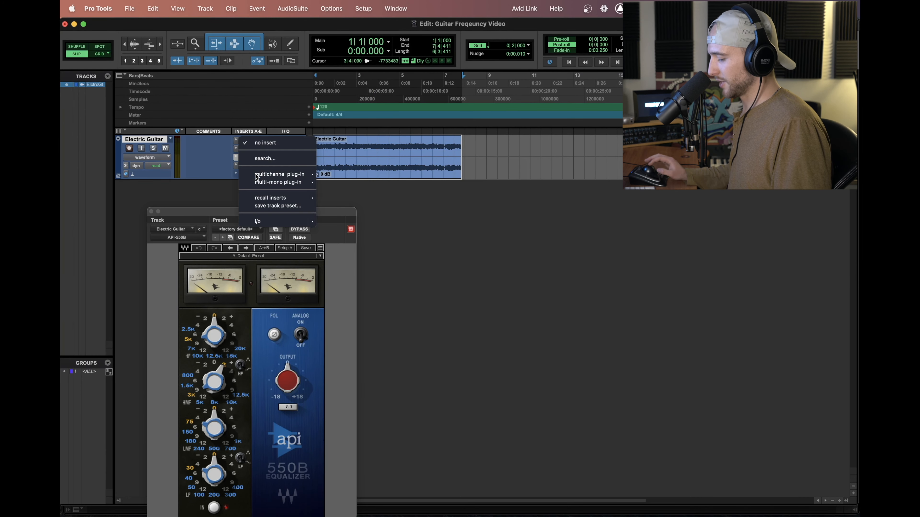
text(fab)
click(366, 196)
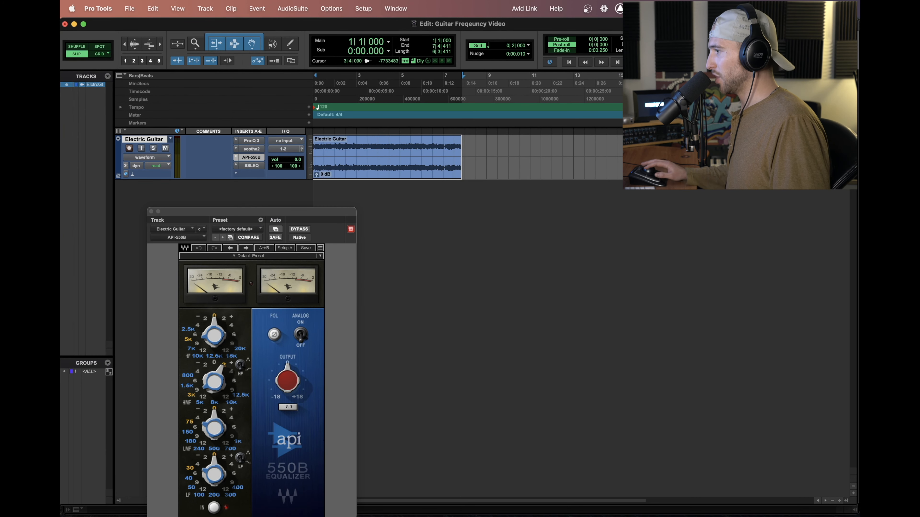
drag(382, 212, 405, 195)
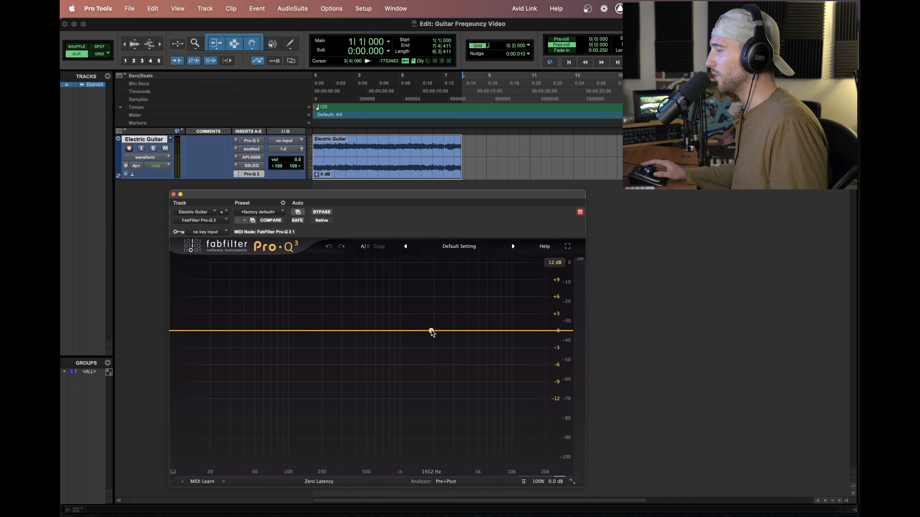
Add a narrow bell cut in the new Pro-Q 3 at about 2440 Hz with about -1.93 dB gain while the guitar plays.
key(space)
drag(431, 331, 455, 363)
key(space)
key(space)
Make the 2440 Hz band dynamic, adjust its gain and dynamic range during playback, and stop playback.
right_click(444, 341)
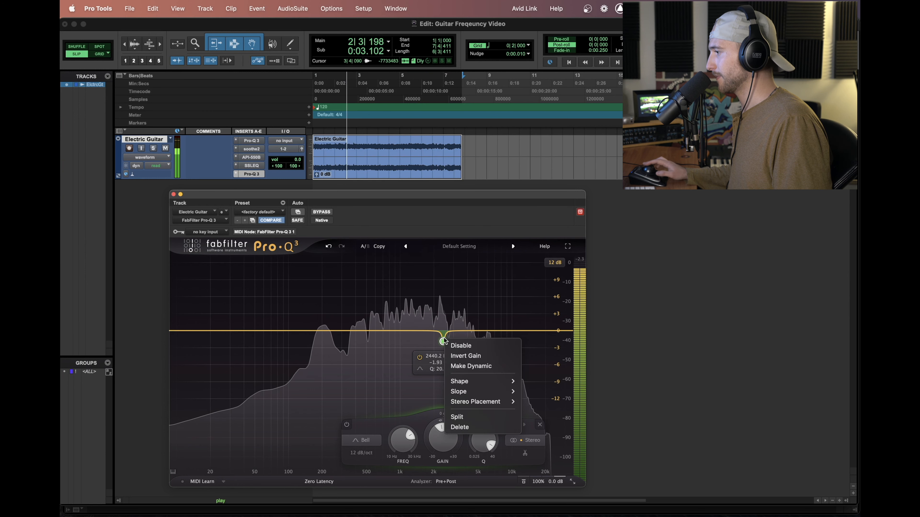
click(468, 366)
drag(457, 385, 460, 398)
drag(449, 440, 449, 438)
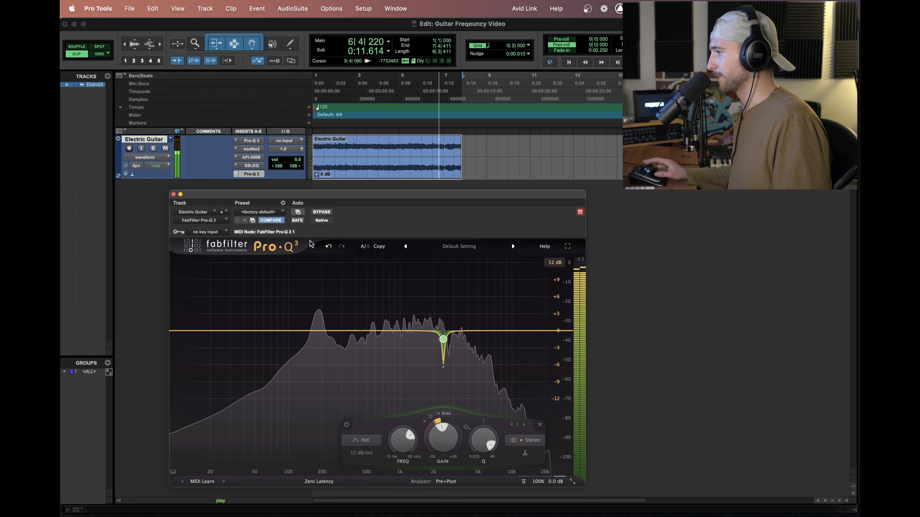
key(space)
Play the guitar with all five inserts bypassed, re-enable them, and play it again to compare the sound.
click(258, 142)
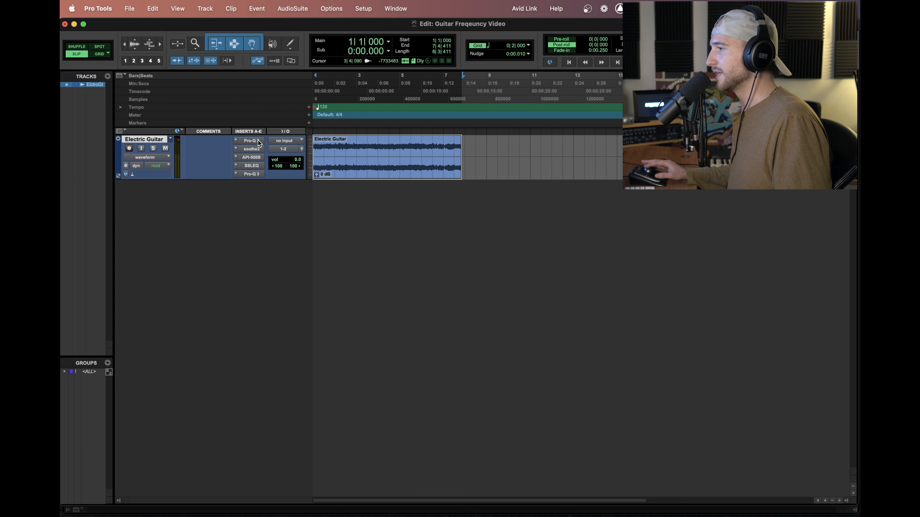
key(space)
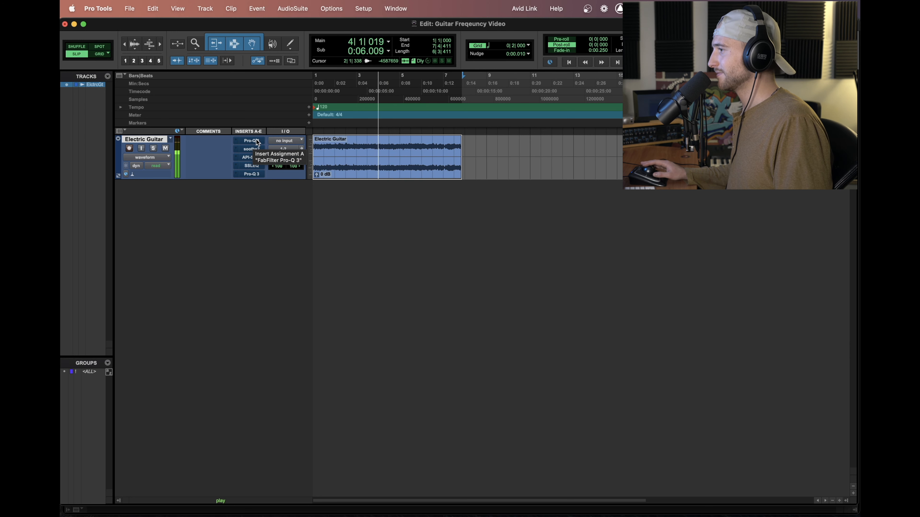
key(space)
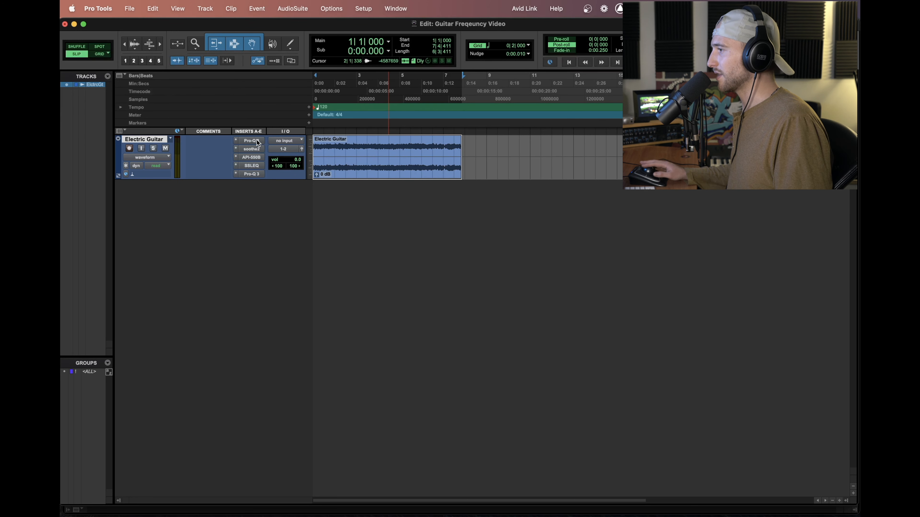
key(space)
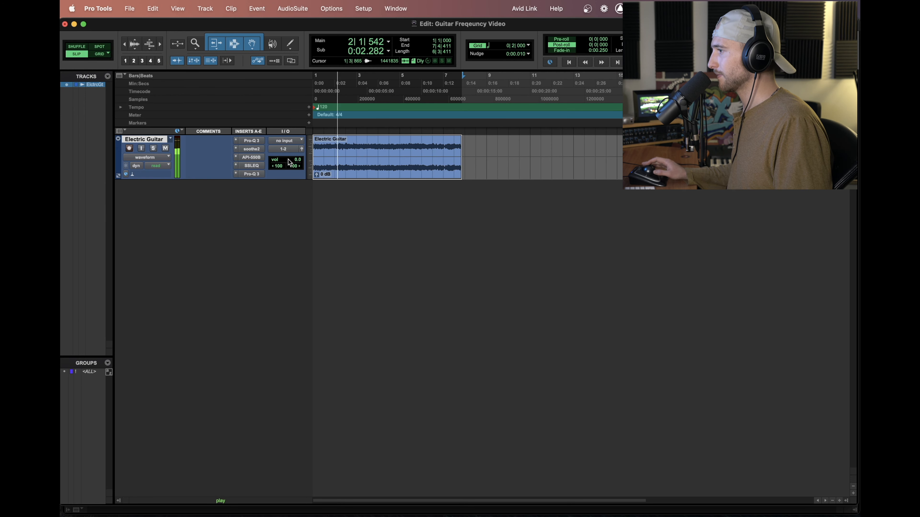
Review the SSLEQ and API-550B settings during playback, stop playback, and close the plug-in window.
click(251, 166)
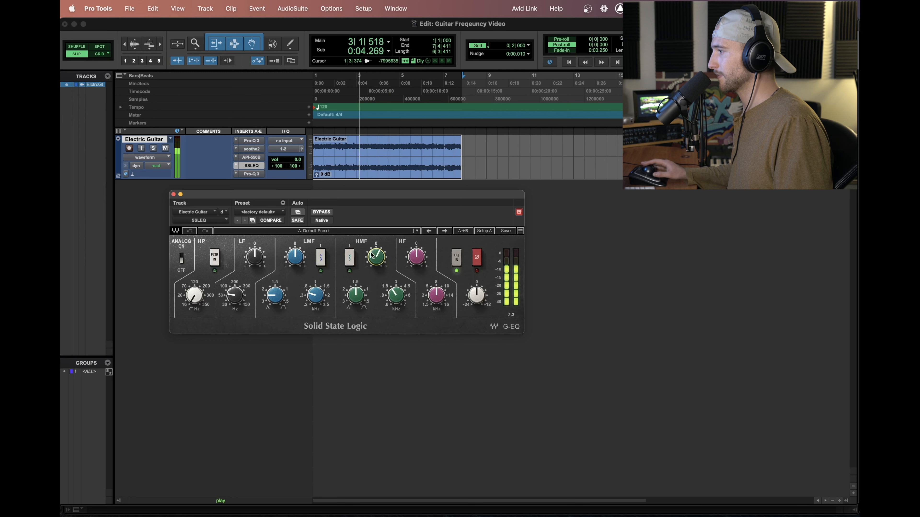
click(257, 158)
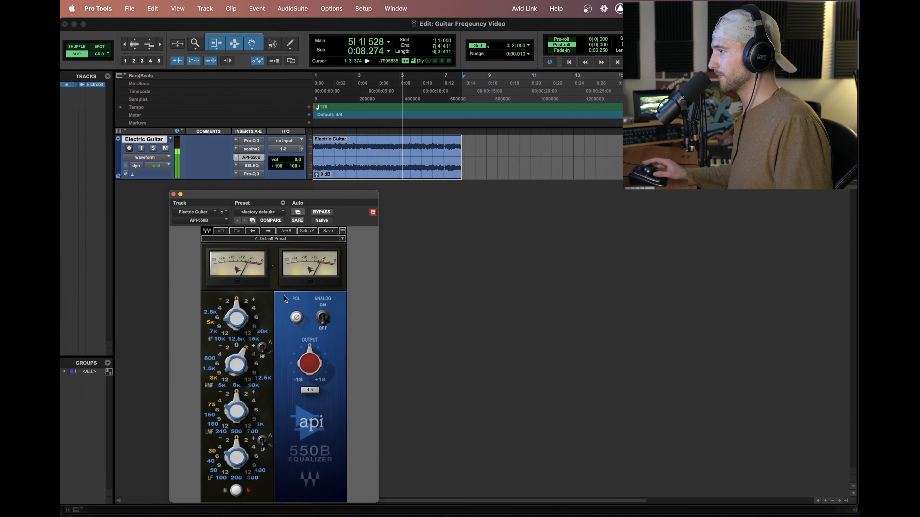
key(space)
click(173, 195)
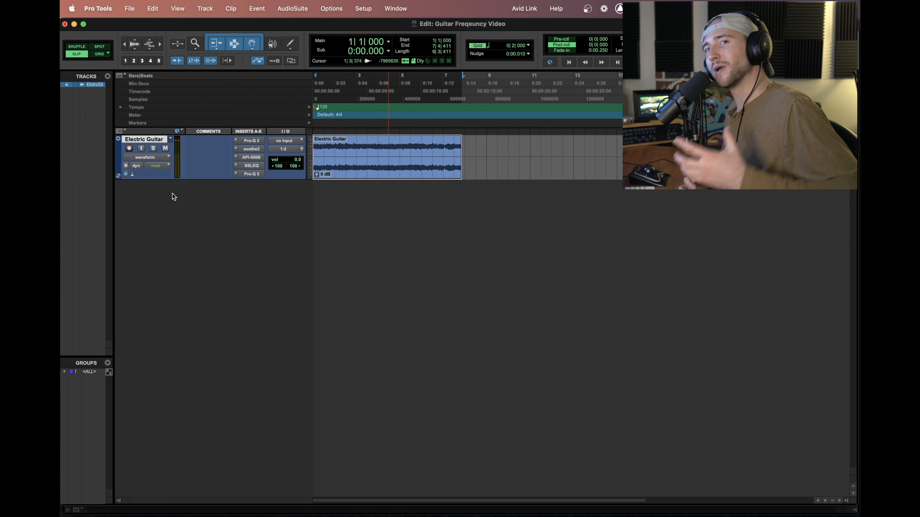